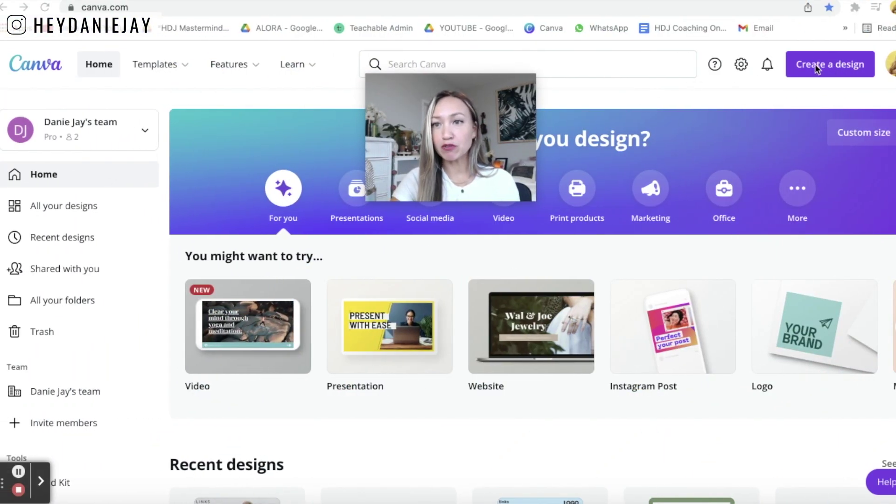
- Search 'mobile website' and start a new blank Mobile-First Website design
left_click(850, 68)
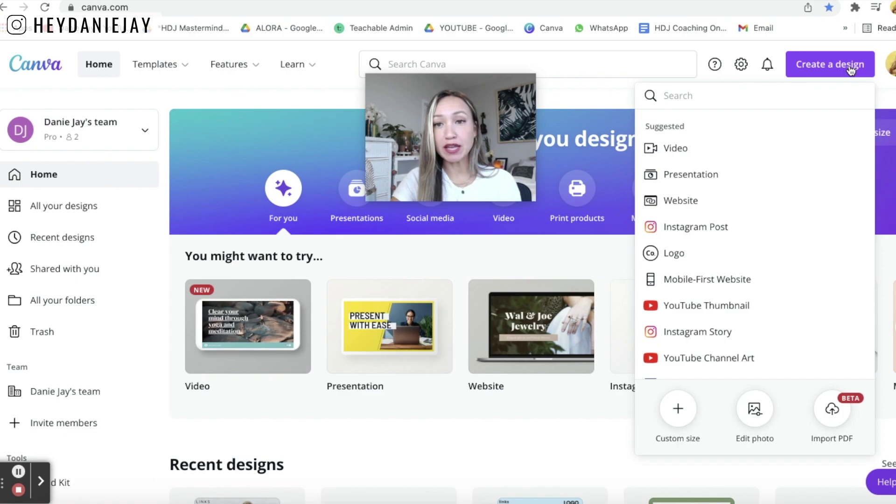
type("mobile ")
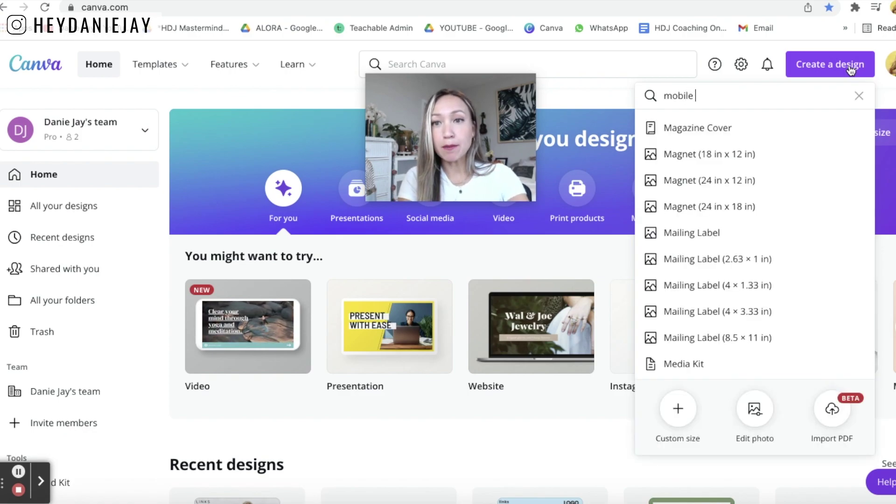
type("website")
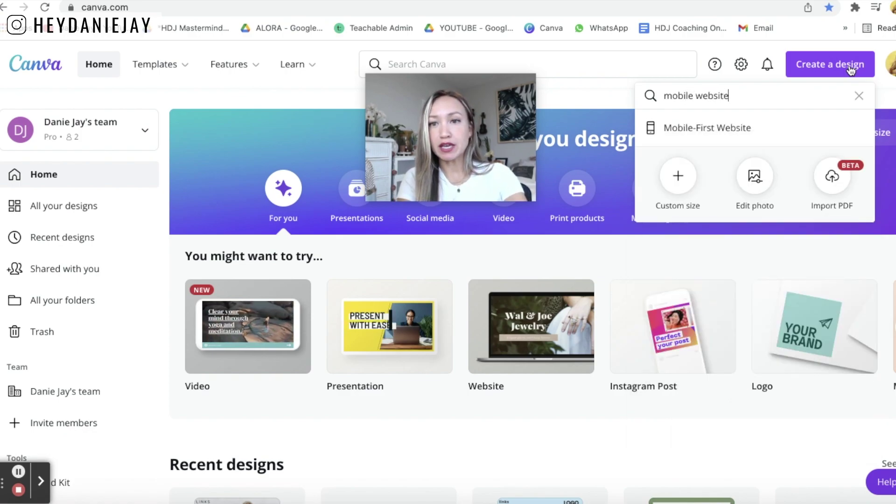
left_click(766, 129)
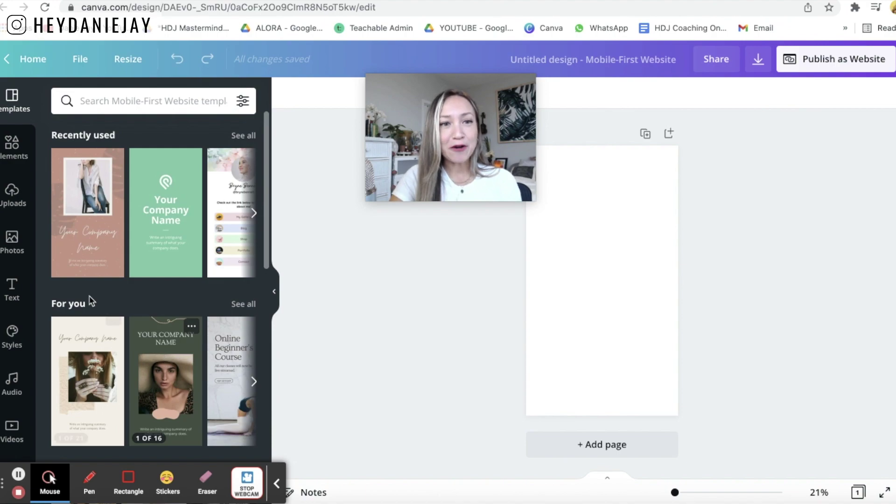
- Scroll the shared mobile links template page to view its hot-air-balloon preview
scroll(116, 261, "down", 5)
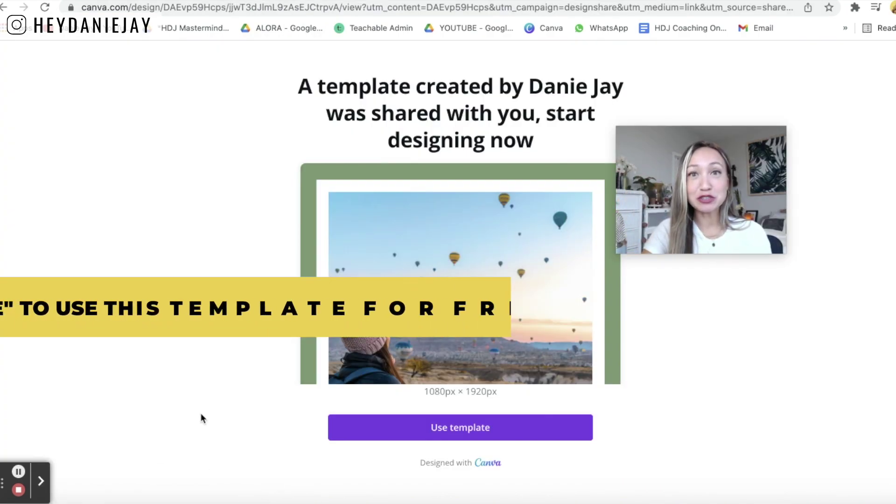
- Make an editable copy of the shared template and scroll through its three pages
left_click(467, 427)
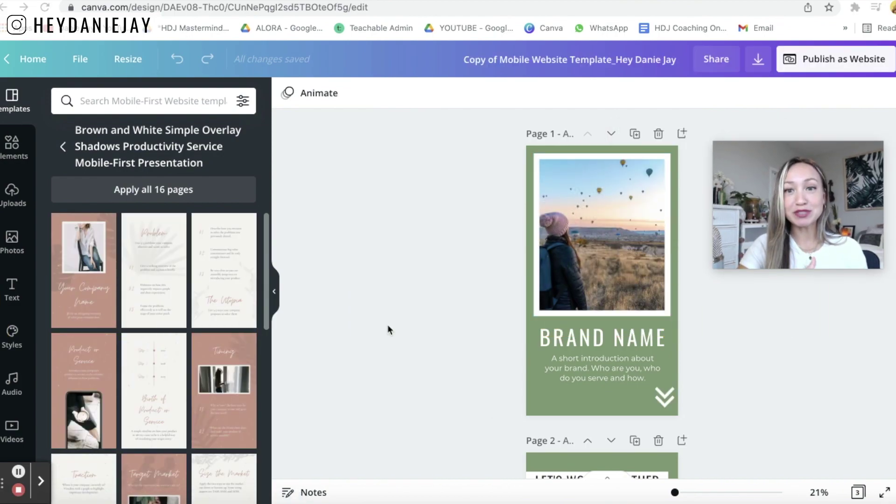
scroll(617, 251, "down", 7)
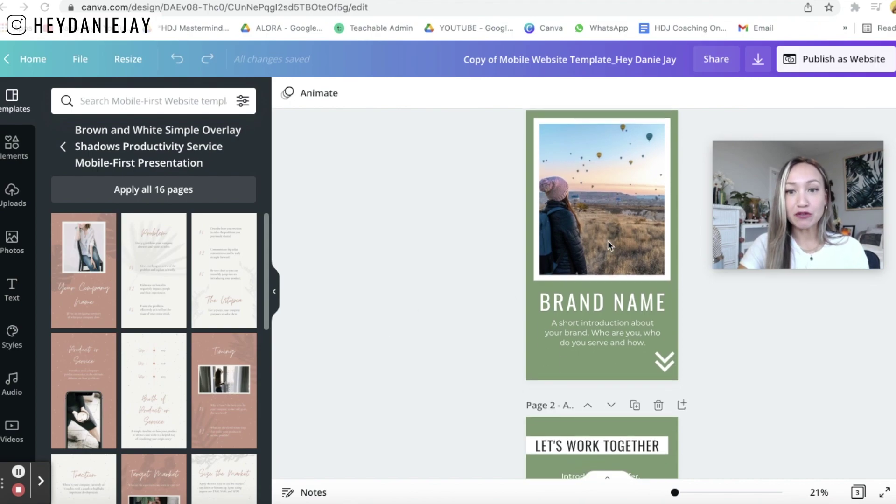
scroll(606, 334, "down", 6)
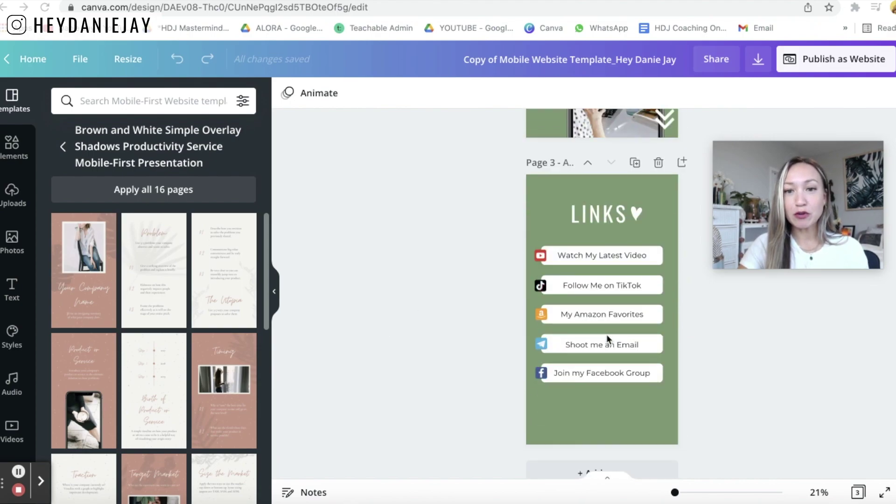
scroll(606, 332, "up", 13)
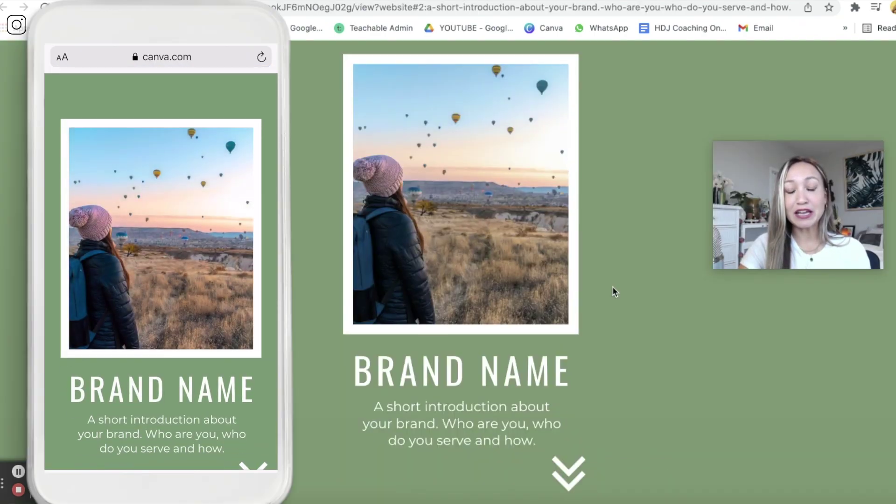
scroll(612, 287, "down", 10)
scroll(612, 286, "down", 5)
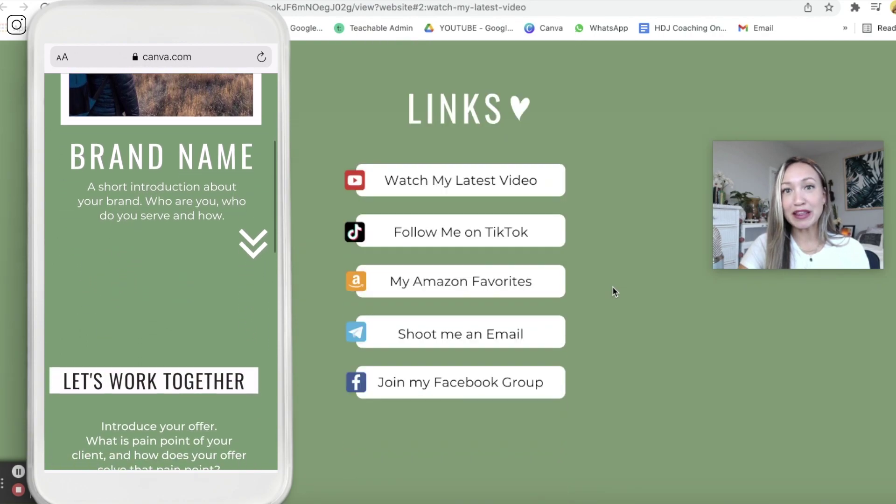
scroll(612, 287, "up", 10)
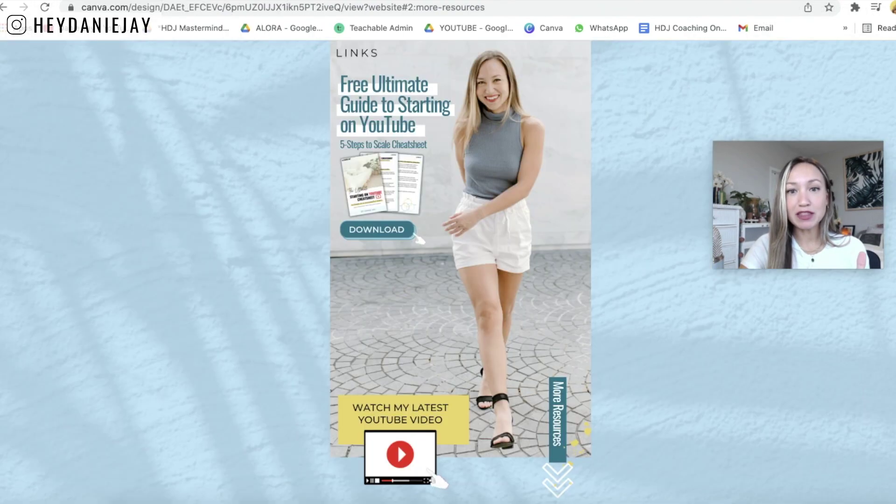
scroll(641, 170, "down", 15)
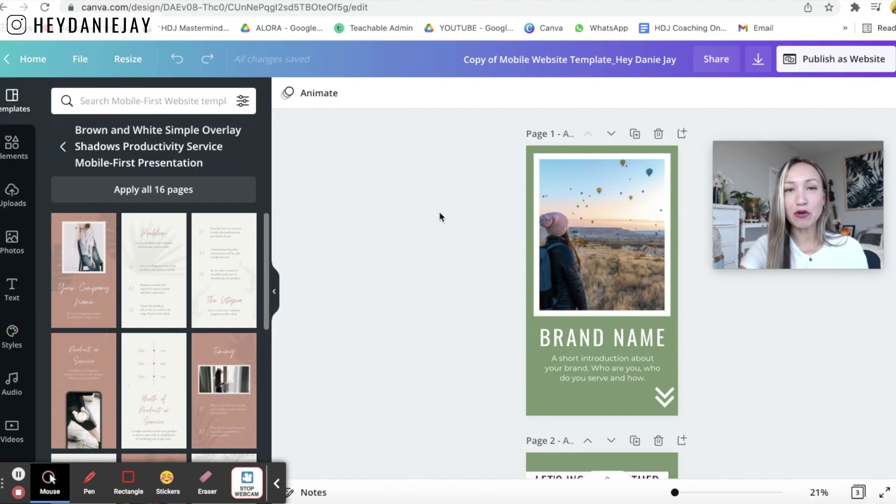
- Add the uploaded chair photo to page 1 and make it the page background
scroll(440, 217, "down", 1)
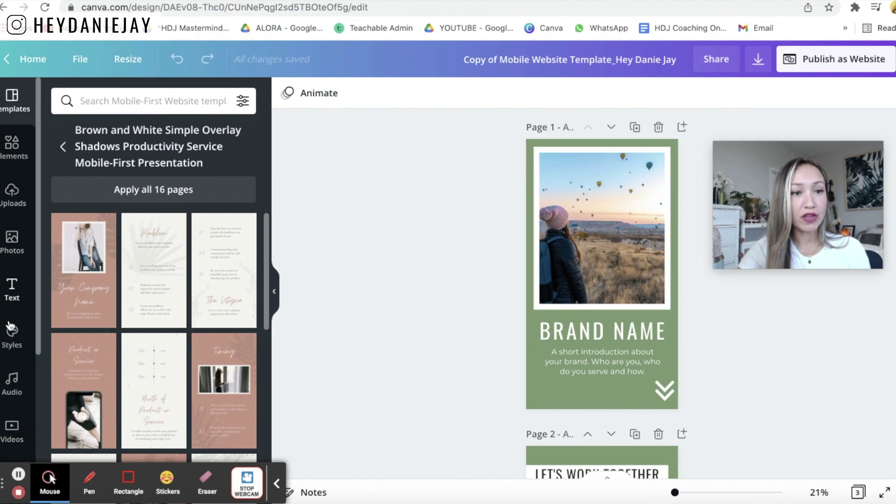
left_click(13, 204)
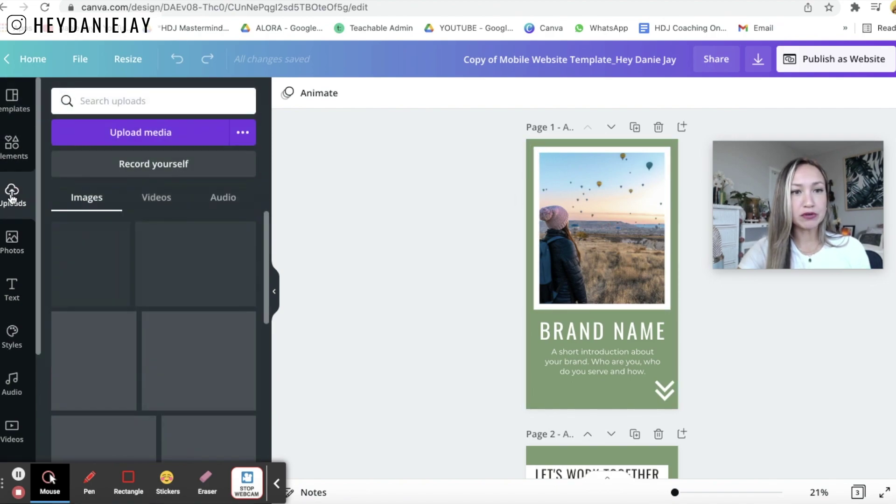
scroll(190, 242, "down", 10)
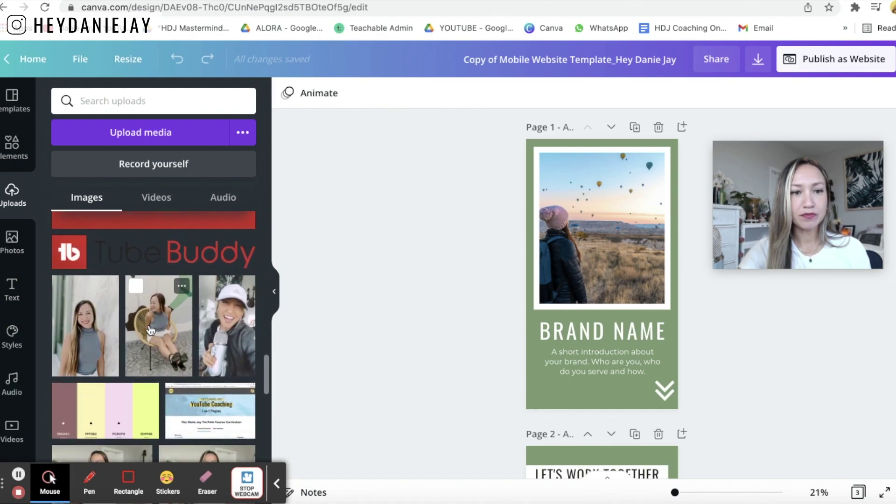
left_click(156, 329)
right_click(592, 250)
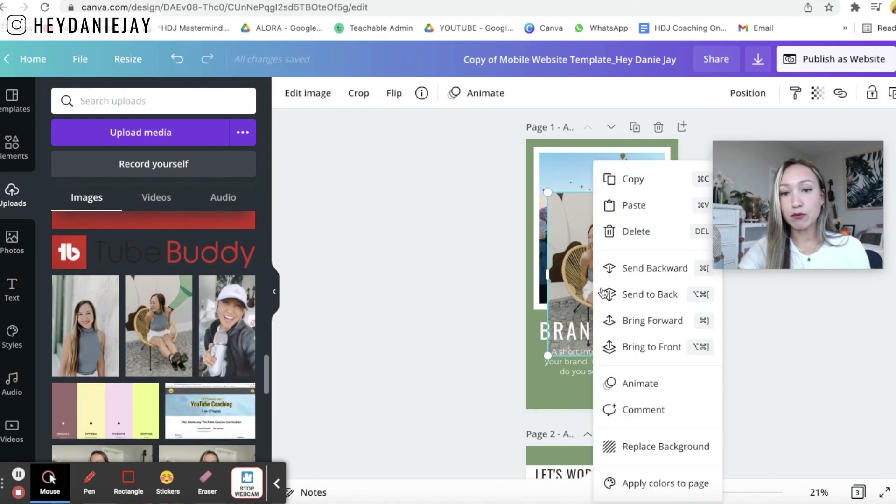
left_click(650, 446)
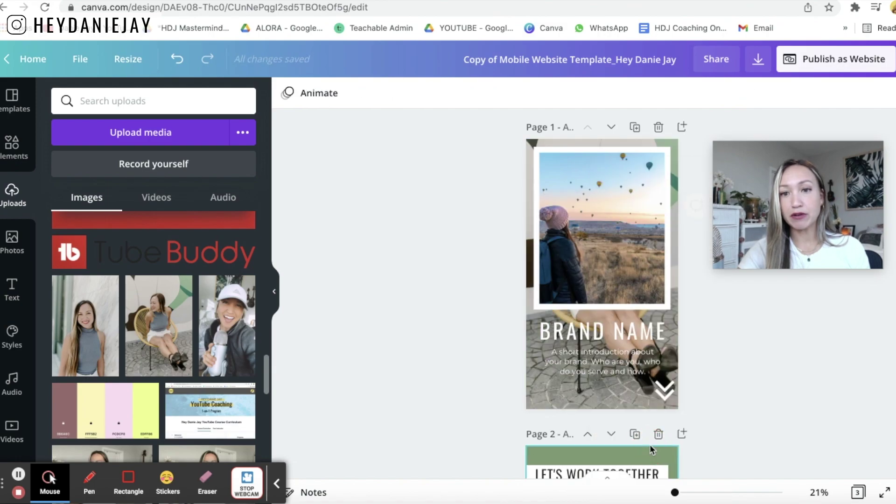
- Delete the balloon photo and its empty white frame from page 1
left_click(660, 209)
key("Delete")
left_click(661, 209)
key("Delete")
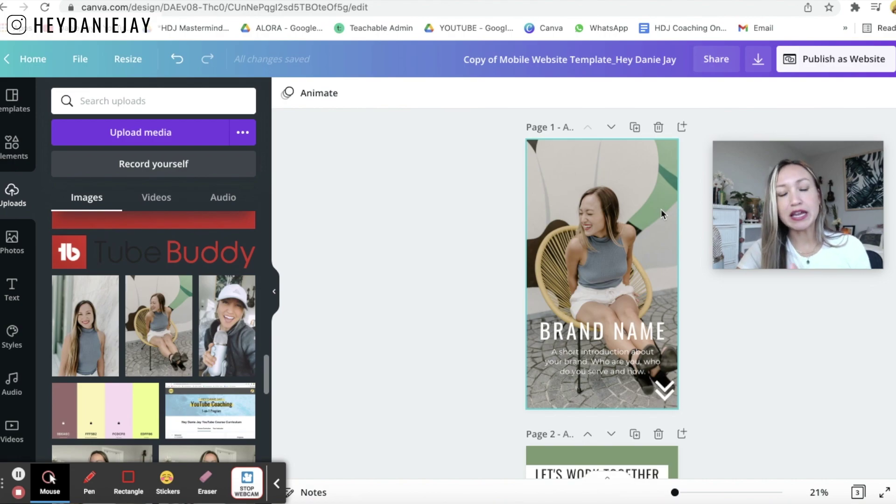
- Set the website's web style to Scrolling and preview it as a live website
left_click(853, 58)
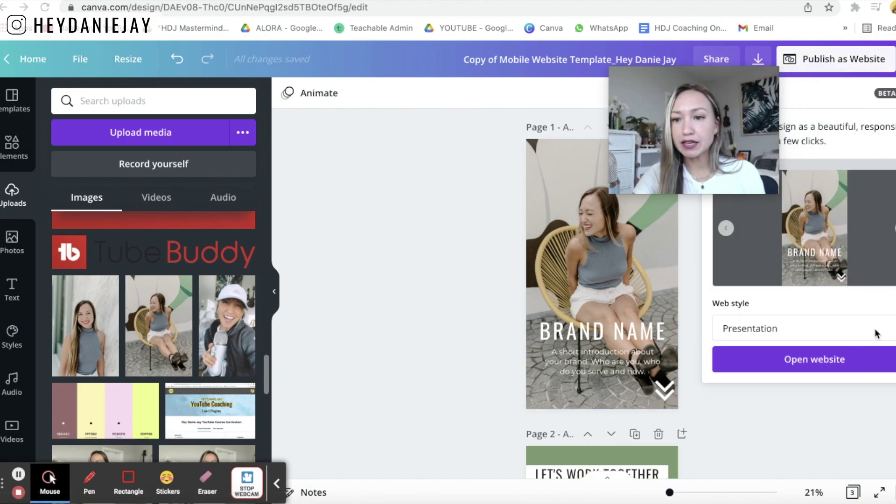
left_click(875, 329)
left_click(824, 373)
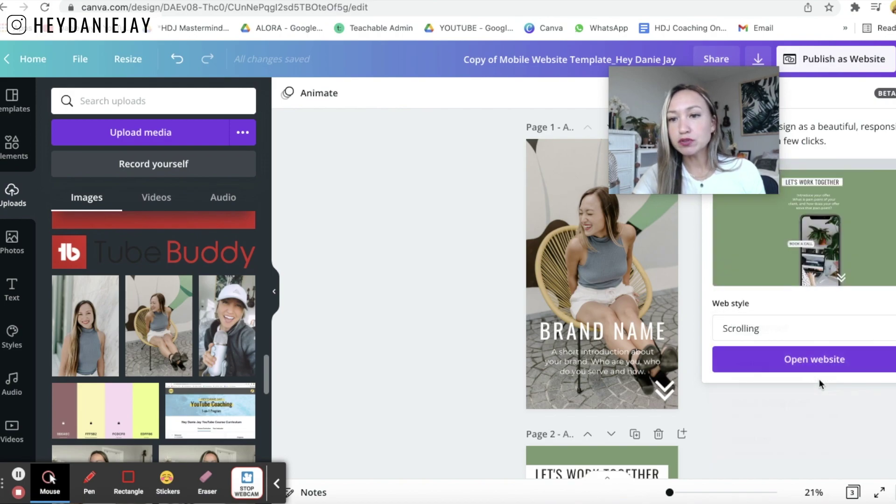
left_click(818, 361)
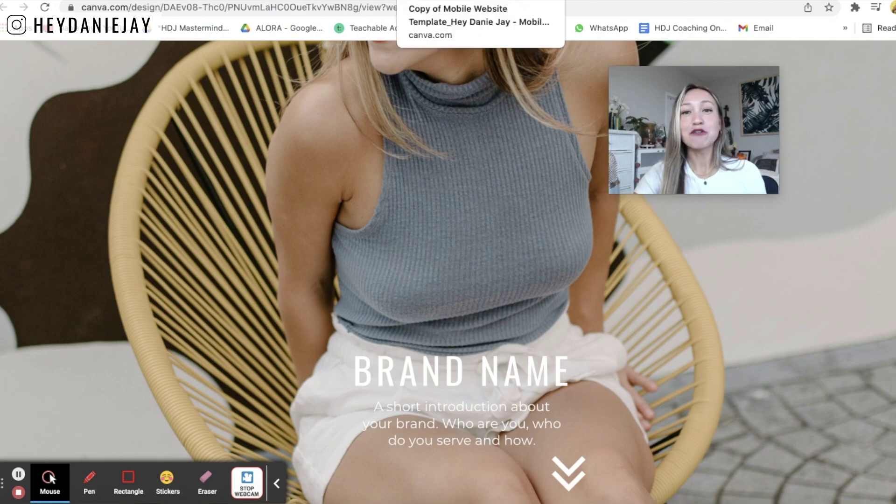
- Return to the editor and undo to bring back the framed balloon photo
left_click(467, 1)
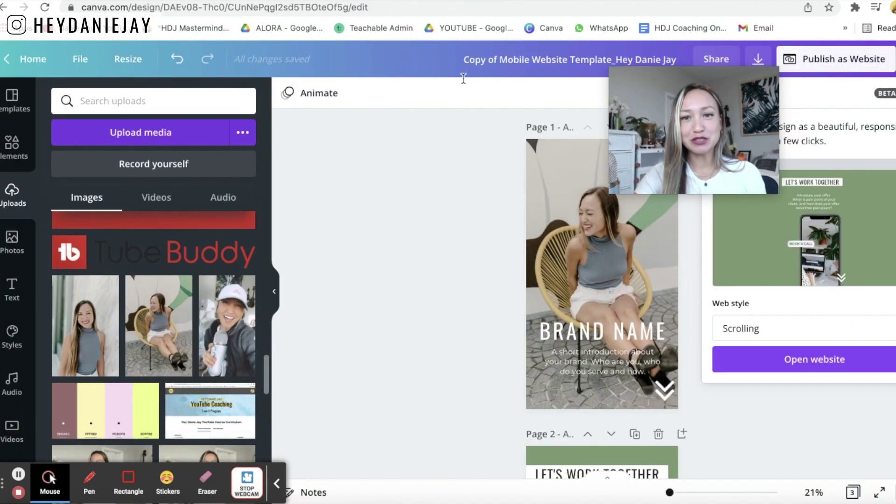
left_click(573, 231)
key("Delete")
key("ctrl+z")
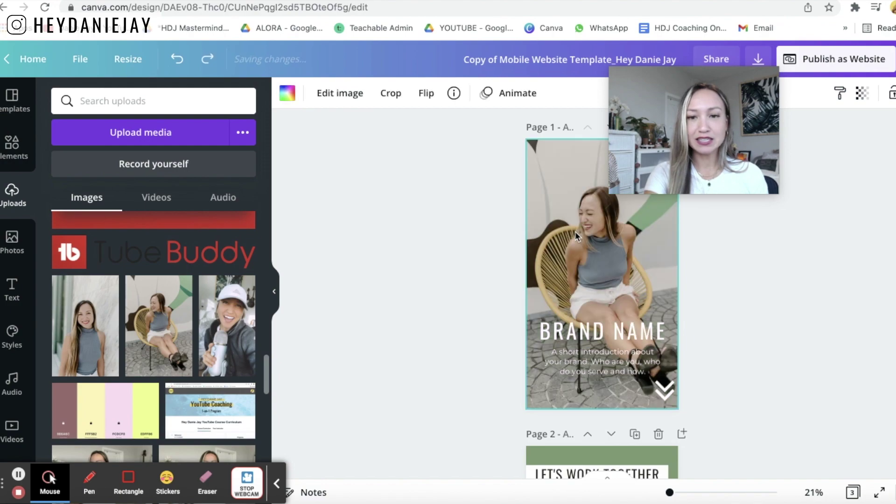
- Delete the chair photo background and drop the chair photo into the top frame
left_click(526, 324)
left_click(539, 375)
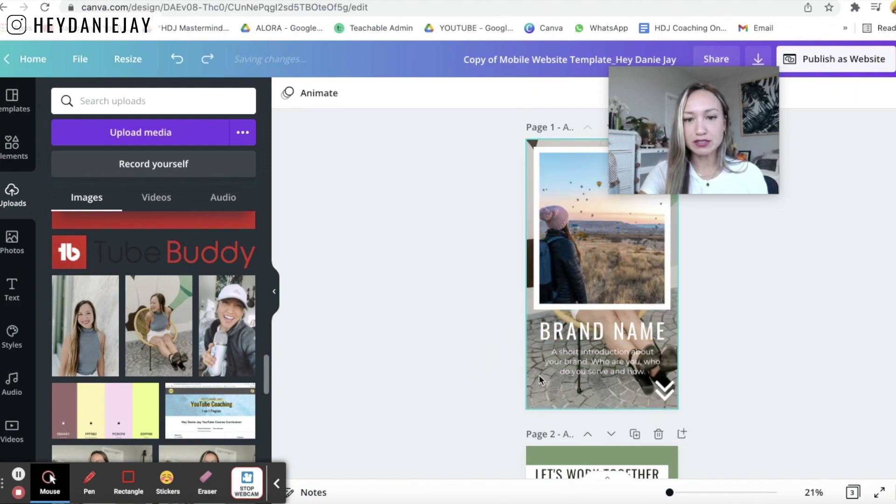
key("Delete")
left_click_drag(158, 327, 574, 227)
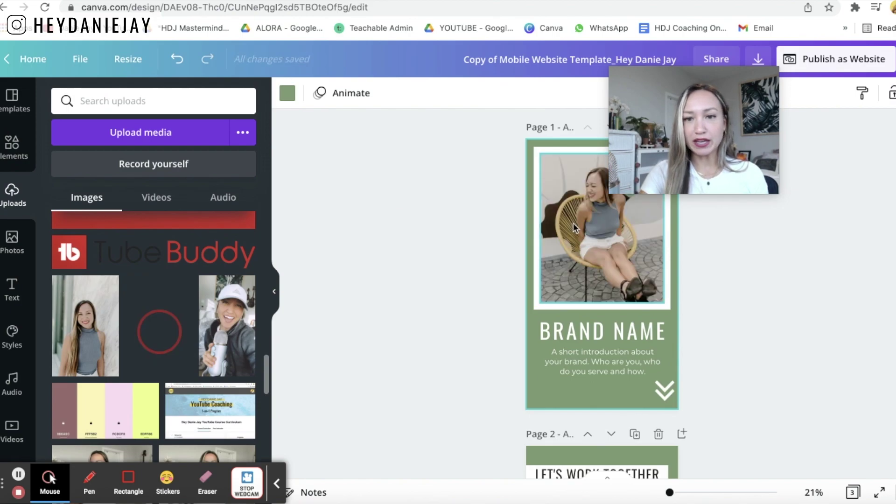
left_click(452, 296)
scroll(452, 295, "down", 1)
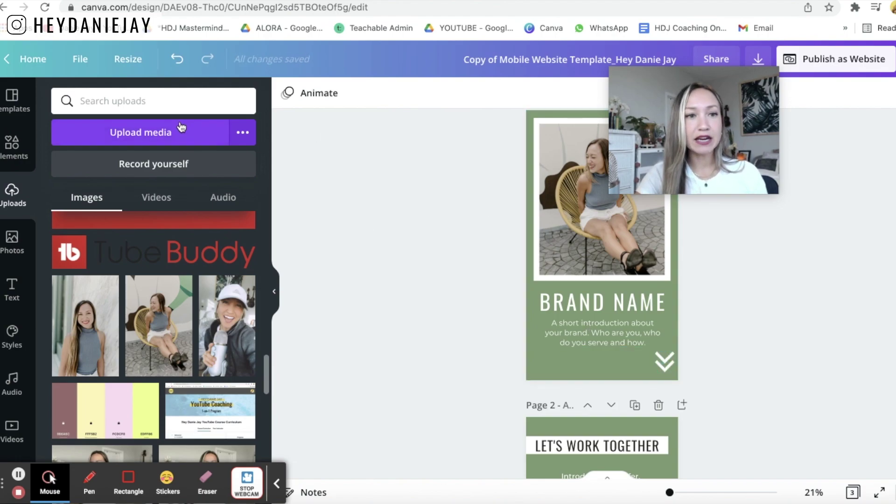
left_click(14, 147)
left_click(161, 93)
type("arrow")
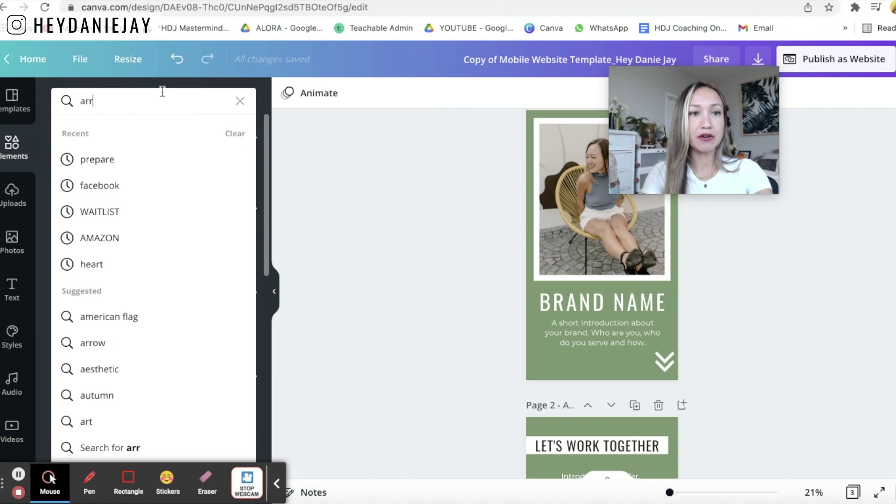
key("Return")
scroll(145, 243, "down", 5)
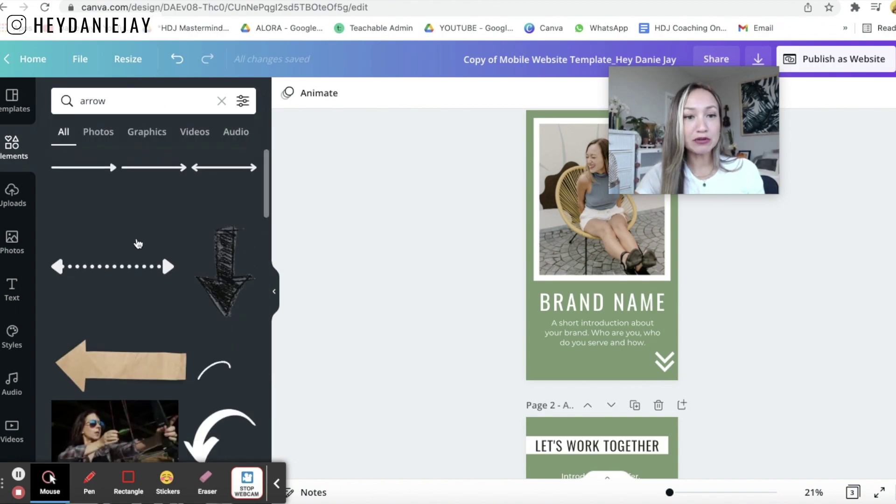
left_click(210, 248)
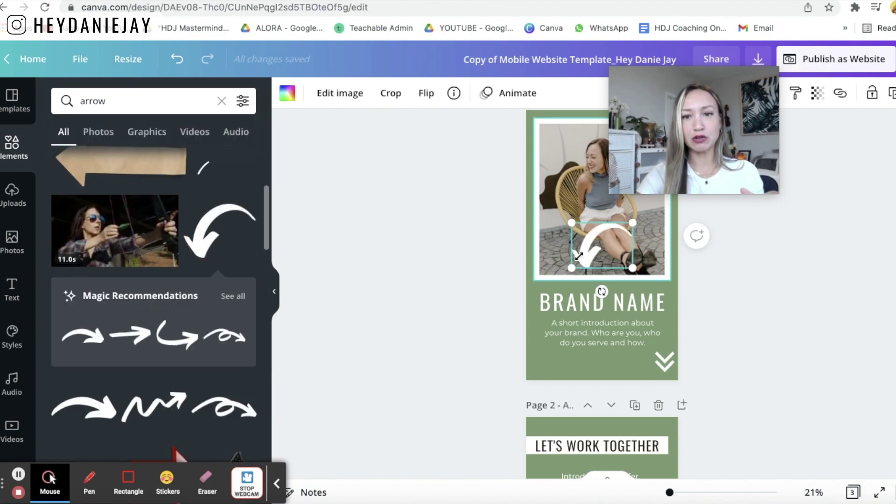
left_click(590, 247)
left_click_drag(595, 254, 640, 363)
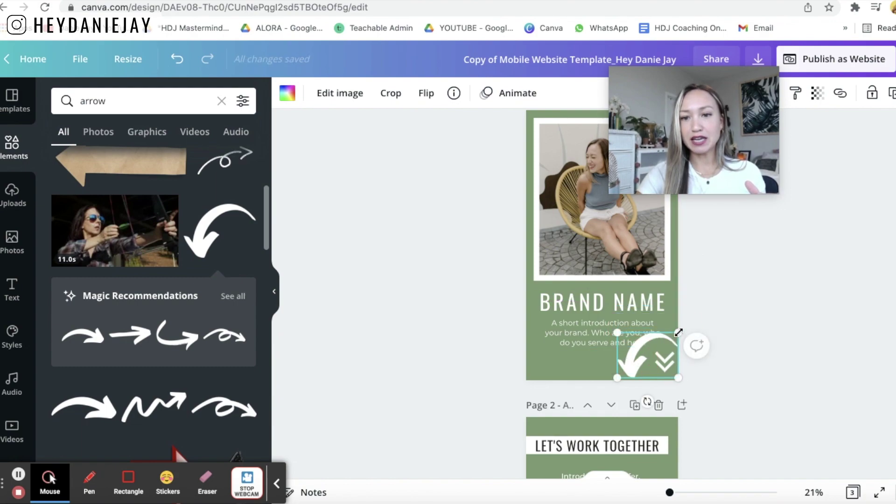
left_click_drag(678, 332, 610, 365)
key("Delete")
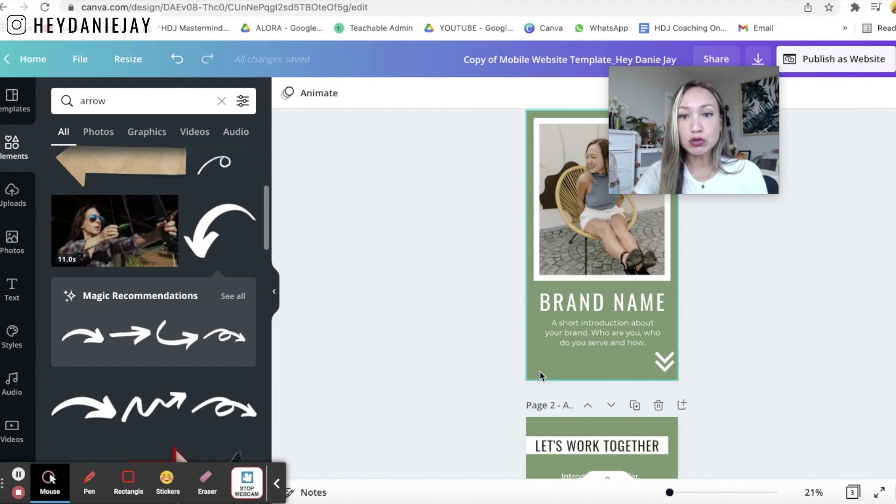
left_click(539, 371)
scroll(2, 417, "down", 2)
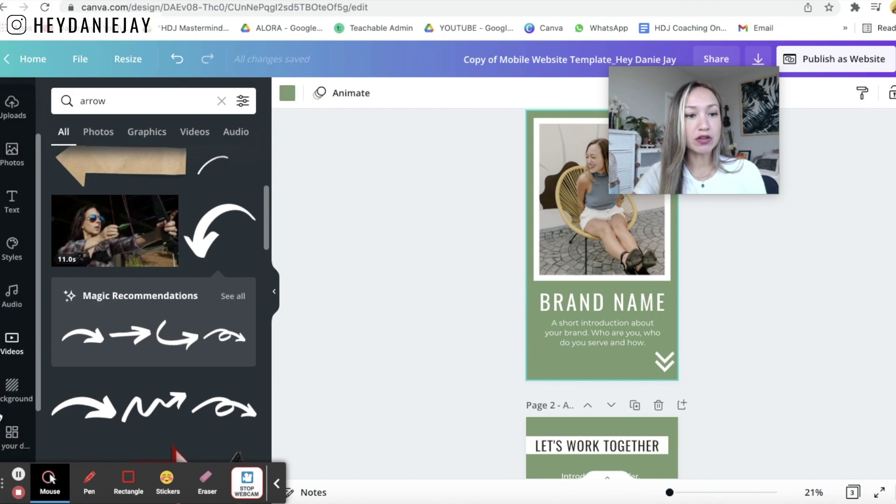
scroll(1, 417, "down", 3)
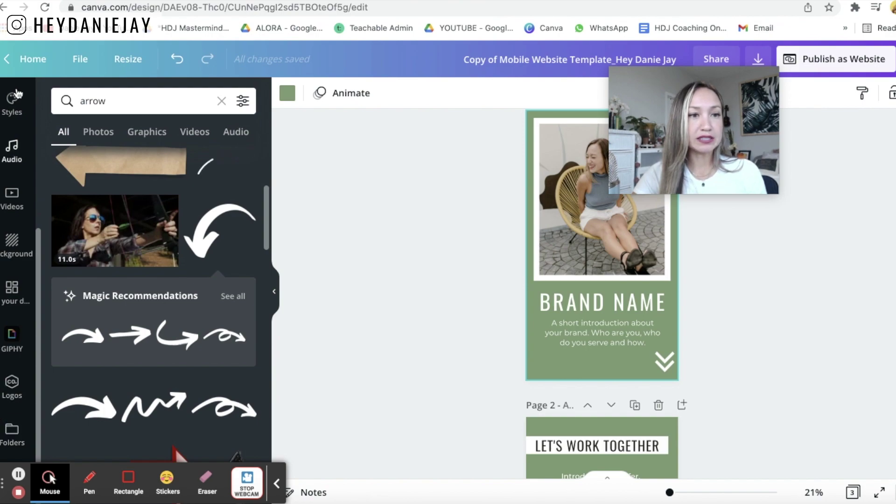
- Shuffle the Branding Guide Colors until page 1 is dark teal, then apply Oswald/Montserrat fonts
left_click(14, 98)
scroll(28, 186, "up", 3)
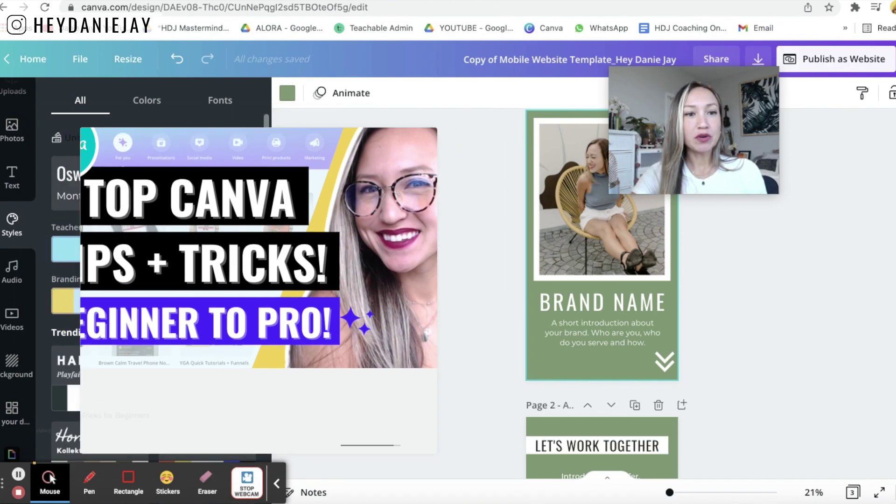
left_click(99, 307)
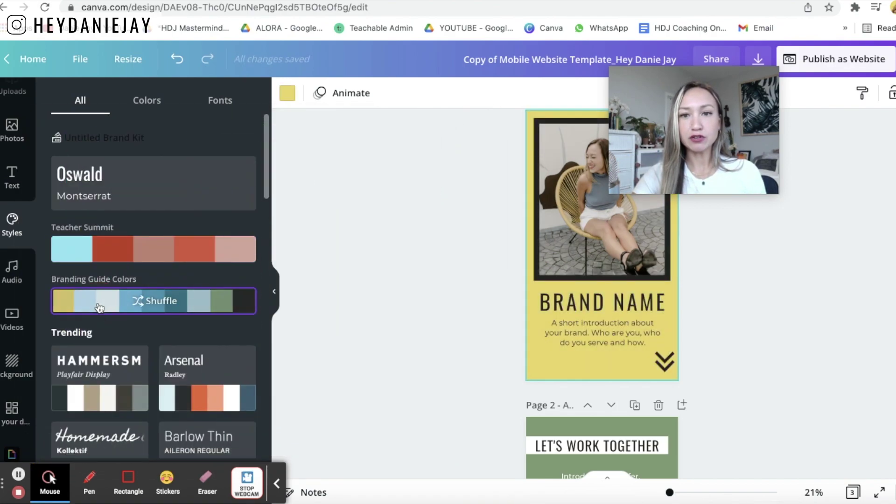
left_click(99, 307)
left_click(100, 307)
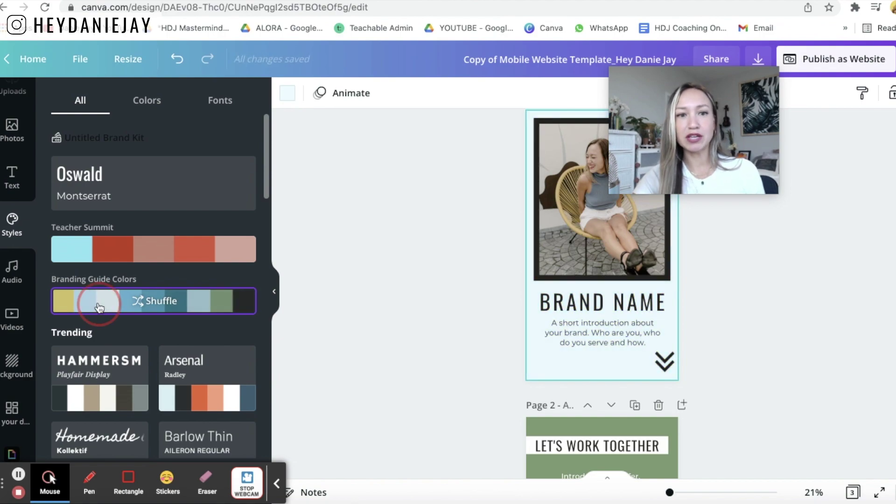
left_click(99, 307)
left_click(100, 307)
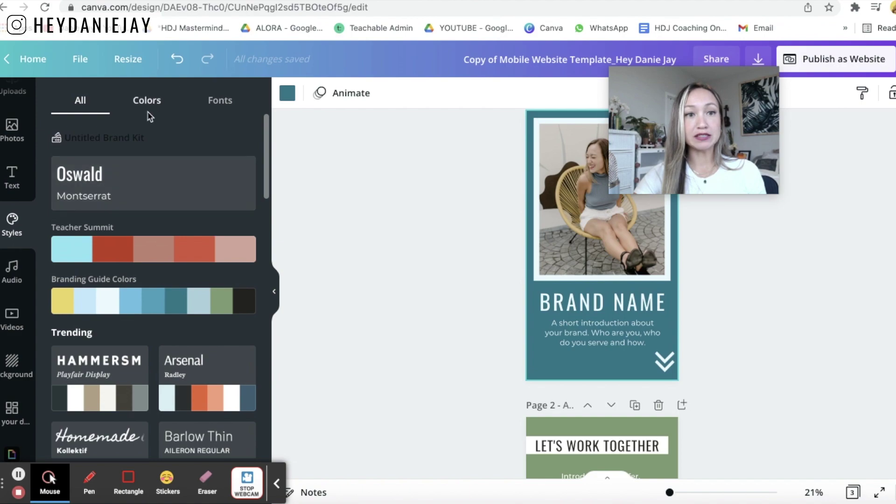
left_click(112, 178)
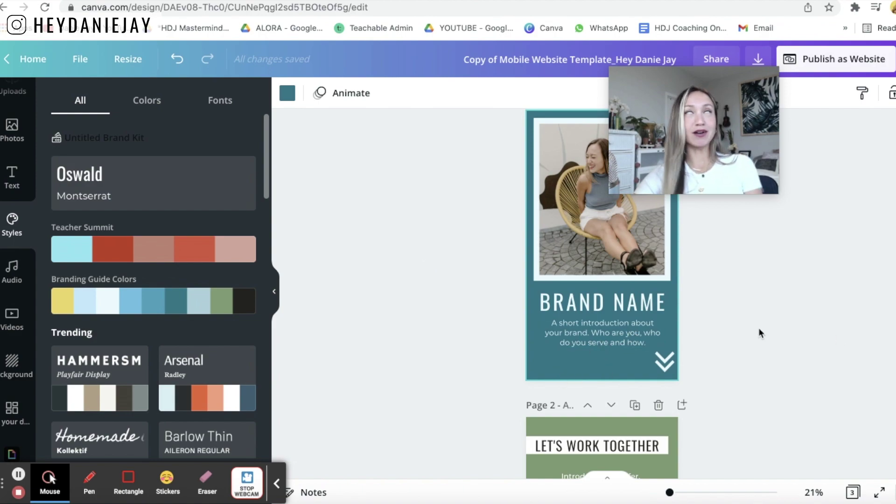
- Replace the BRAND NAME placeholder heading on page 1 with the creator's brand name
scroll(758, 329, "up", 2)
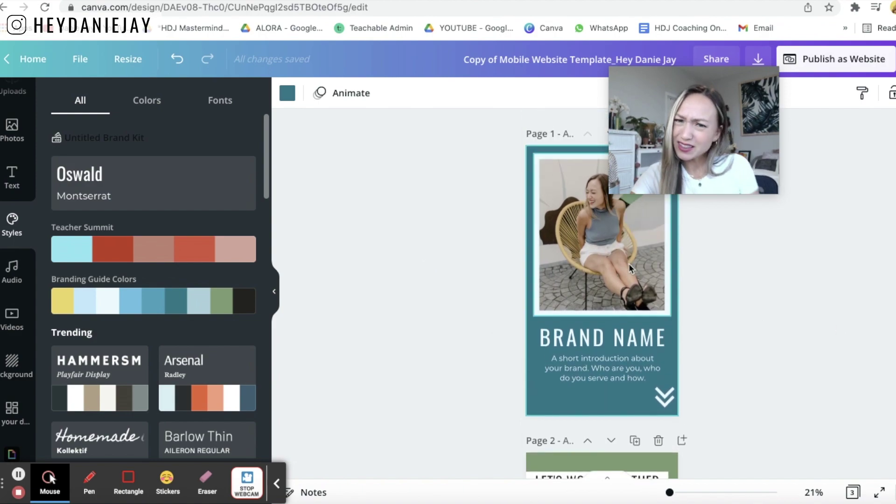
scroll(600, 306, "down", 3)
left_click(597, 220)
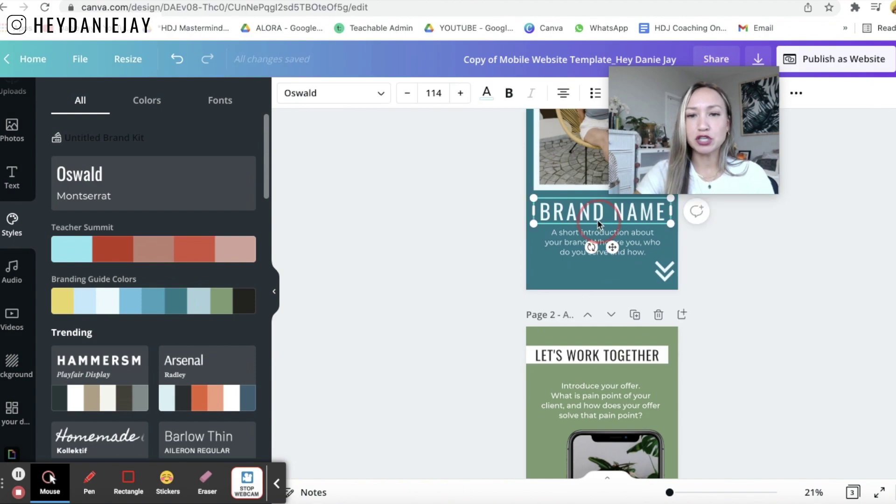
double_click(598, 219)
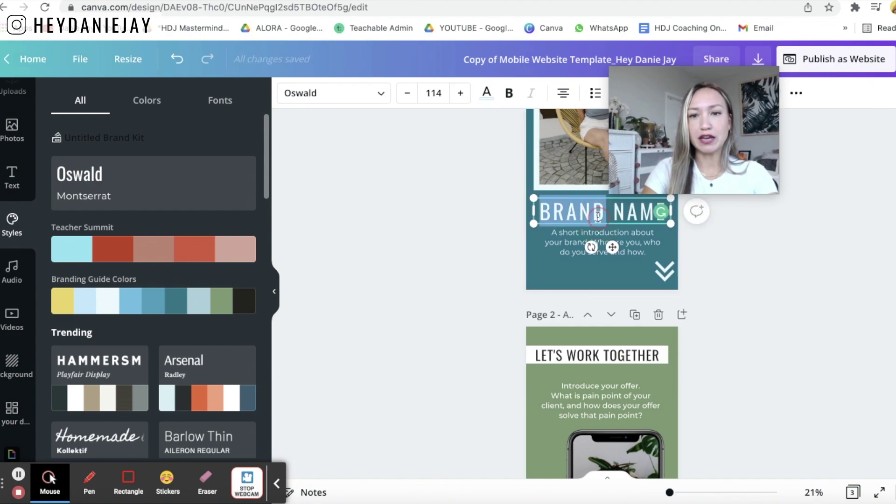
key("ctrl+a")
type("Hey DANIE")
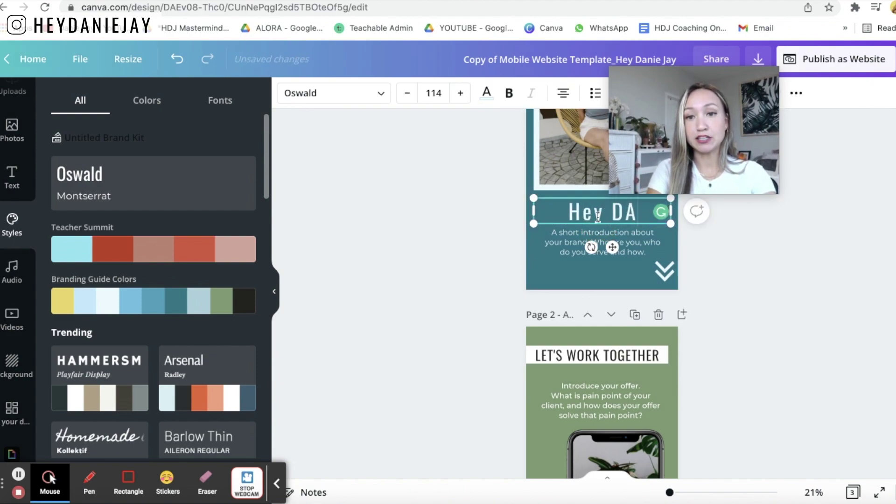
key("BackSpace")
key("BackSpace")
key("BackSpace")
key("BackSpace")
type("anie Jay")
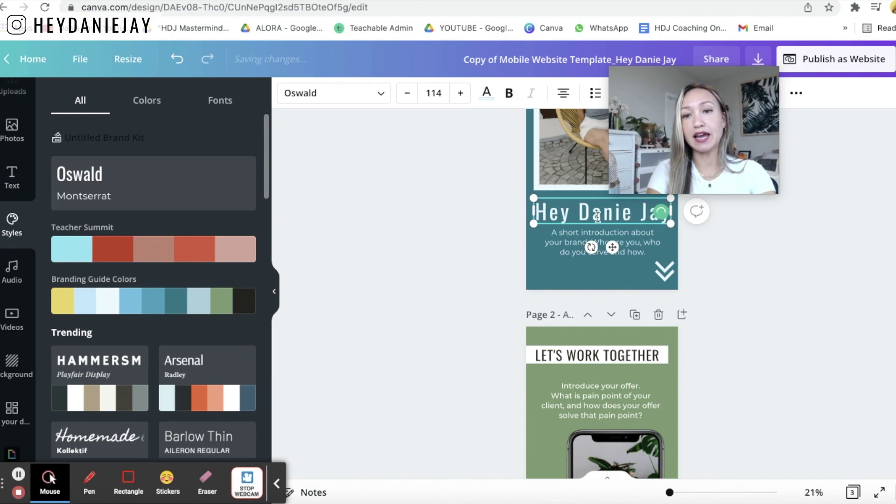
left_click(811, 265)
scroll(811, 265, "up", 3)
scroll(812, 269, "down", 5)
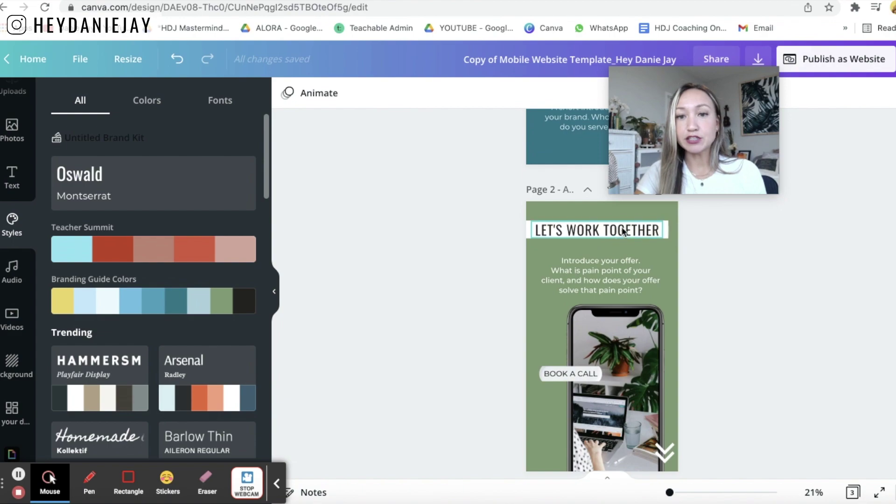
- Link the BOOK A CALL text on page 2 to the creator's /coaching web page
scroll(623, 231, "down", 1)
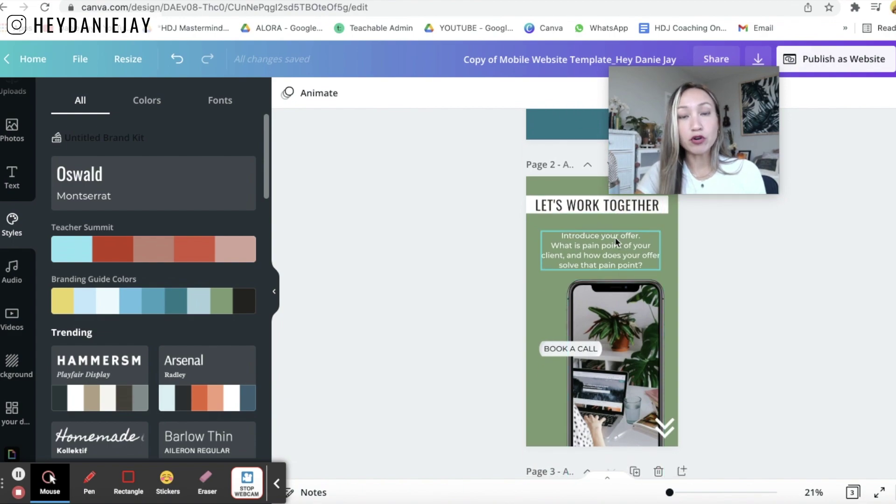
left_click(563, 351)
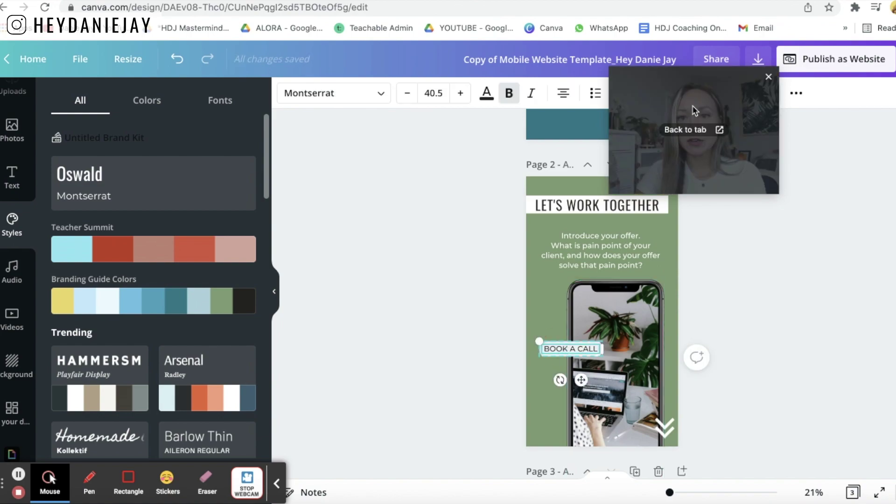
left_click(796, 94)
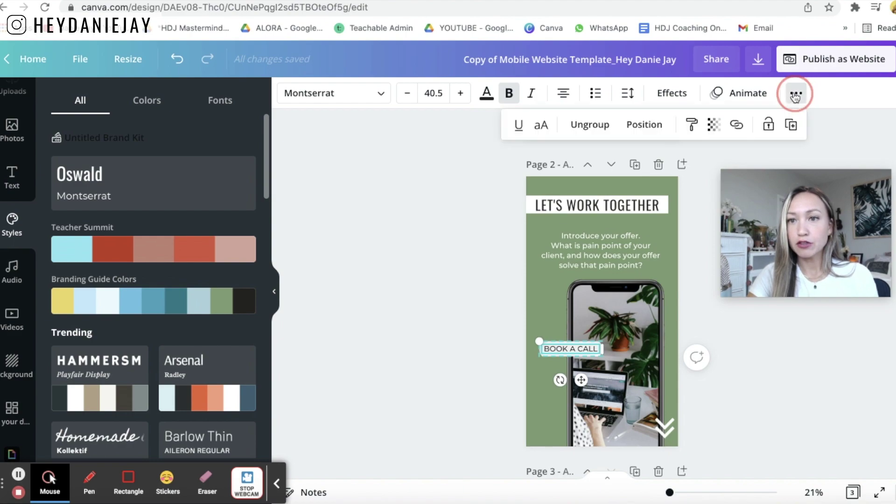
left_click(739, 128)
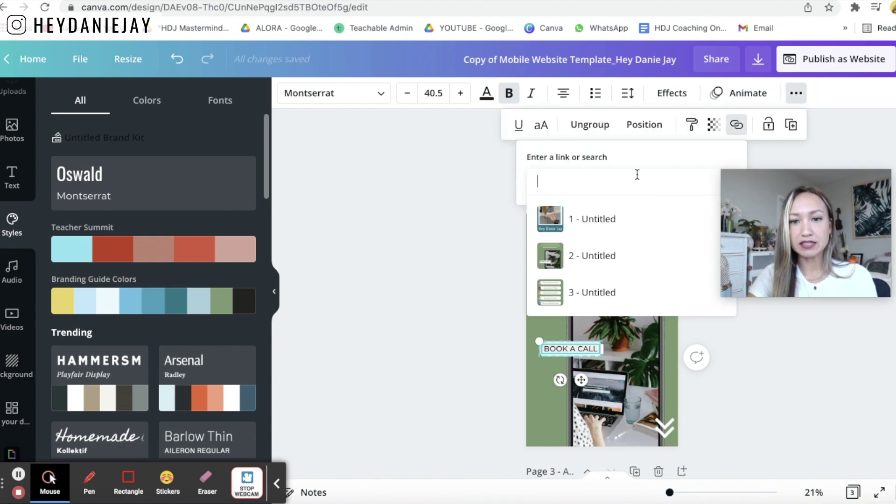
type("www.heydani")
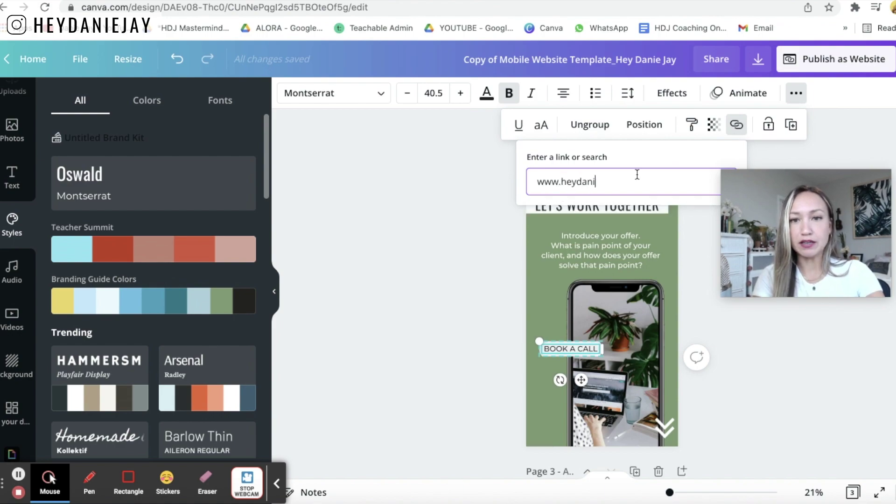
type("ejay.com/coaching")
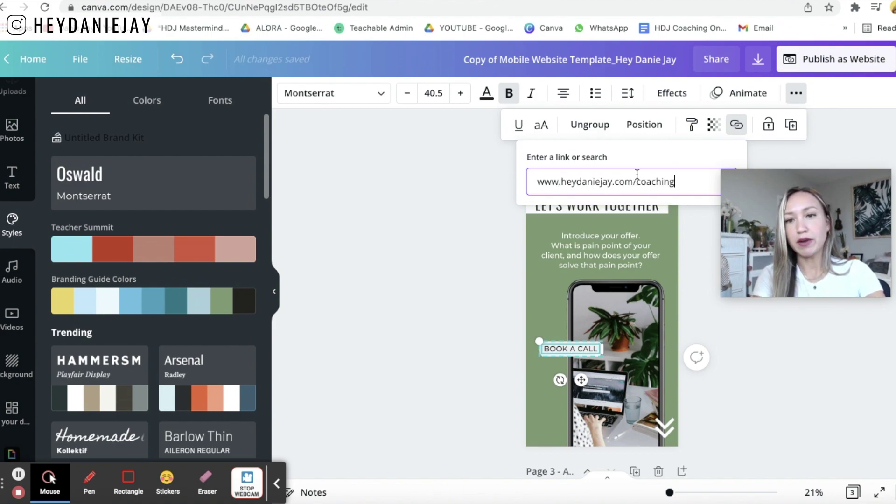
key("Return")
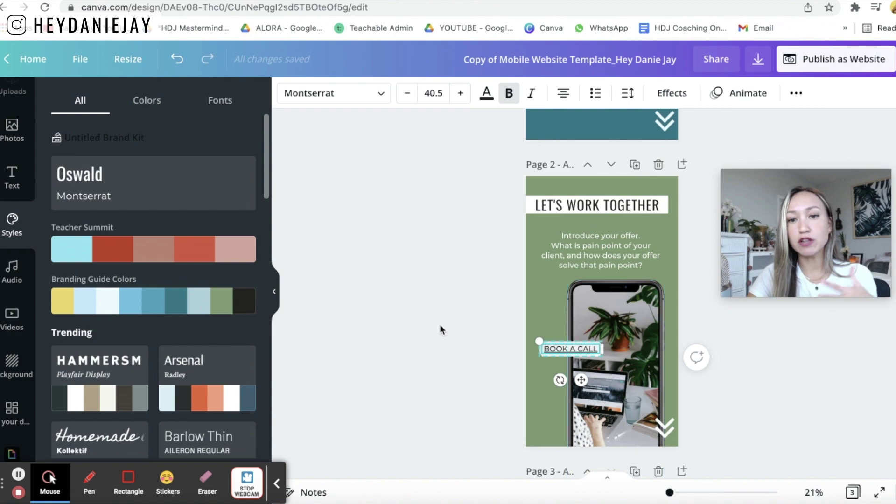
left_click(440, 326)
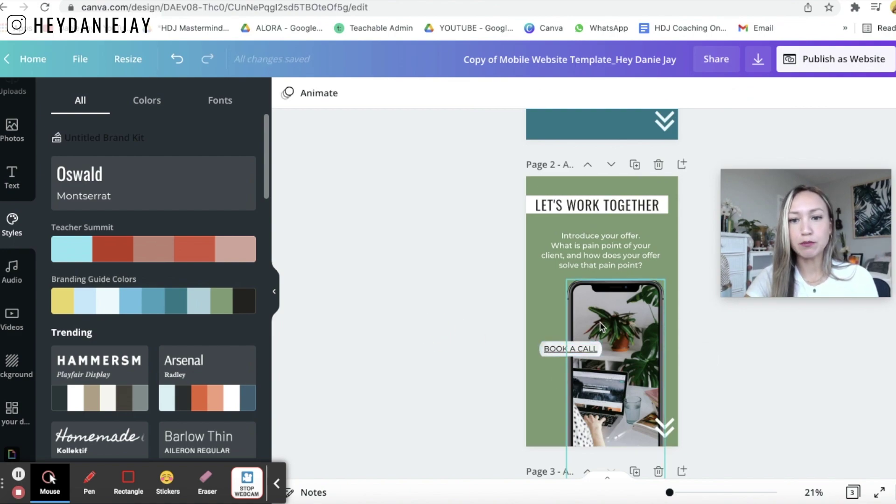
- Select page 2's phone frame and search stock photos for 'work online'
left_click(624, 342)
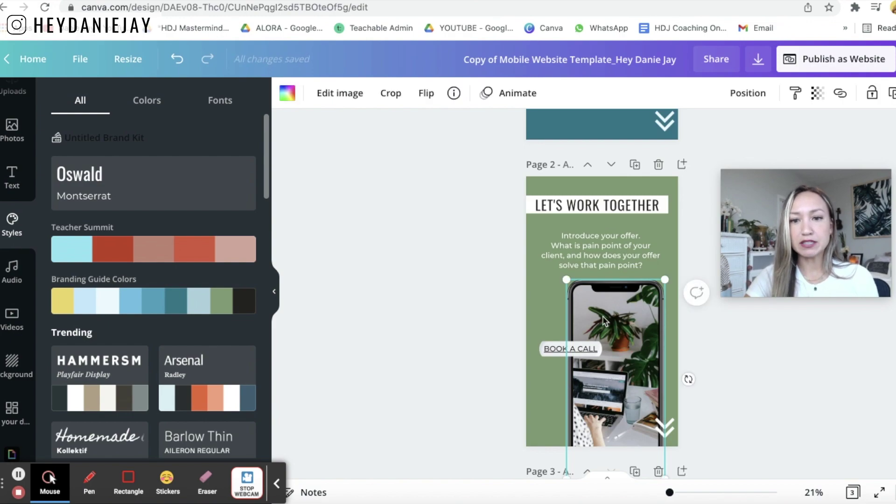
scroll(10, 131, "up", 5)
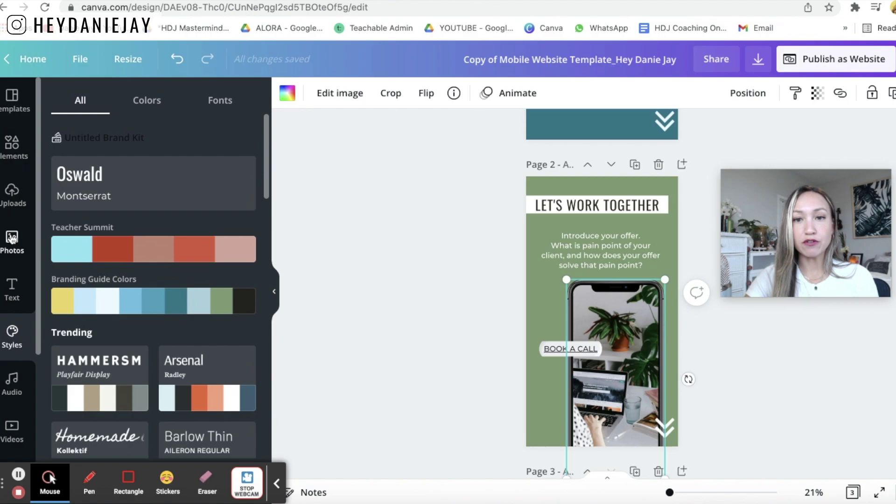
left_click(13, 238)
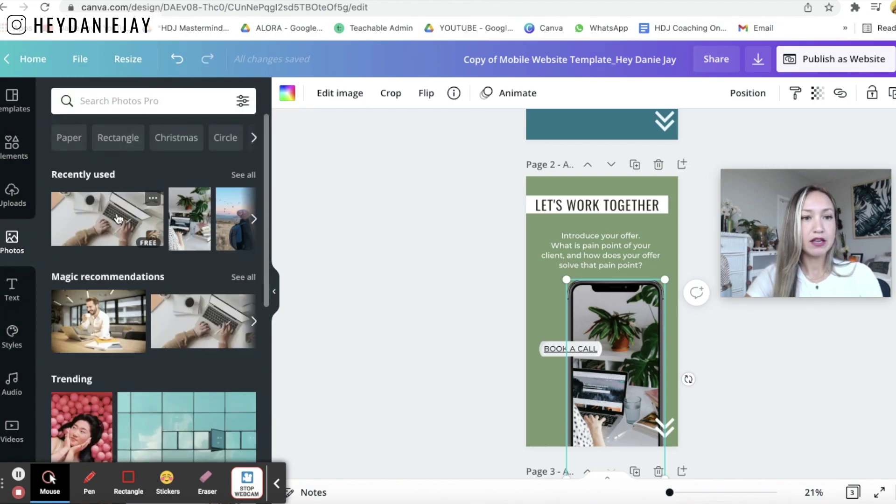
left_click(154, 107)
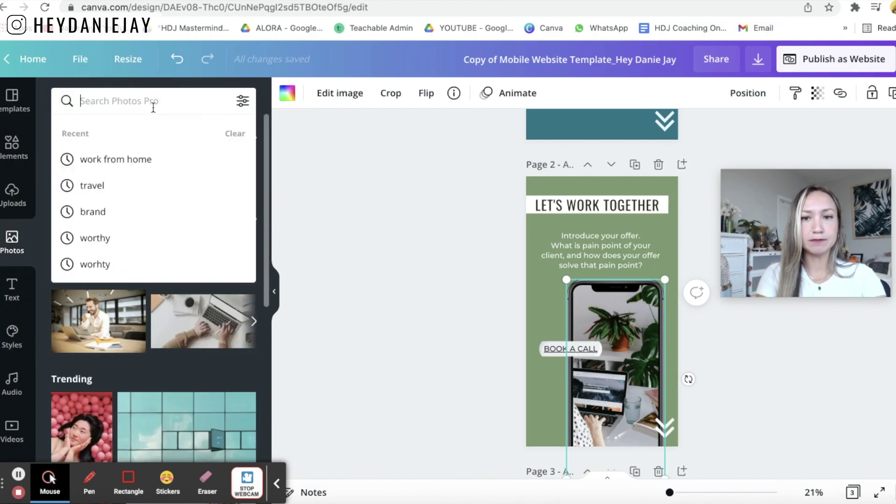
type("wokr onl")
key("BackSpace")
key("BackSpace")
key("BackSpace")
key("BackSpace")
key("BackSpace")
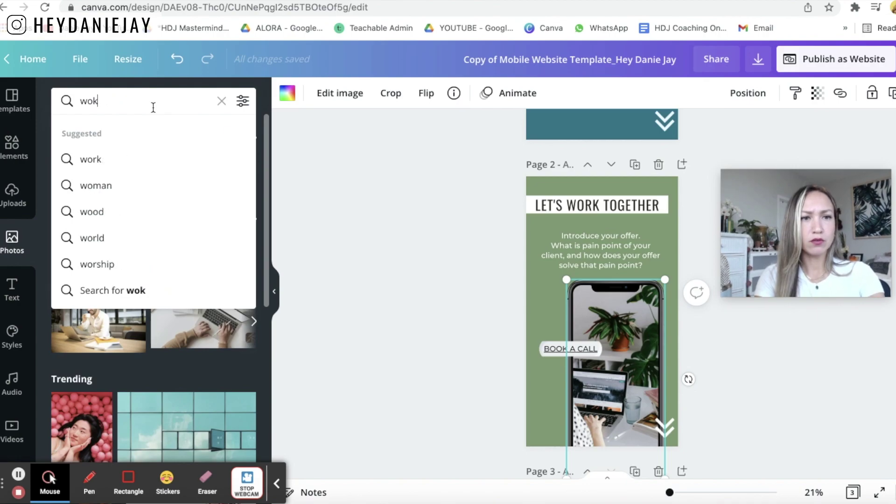
type("r online")
key("Return")
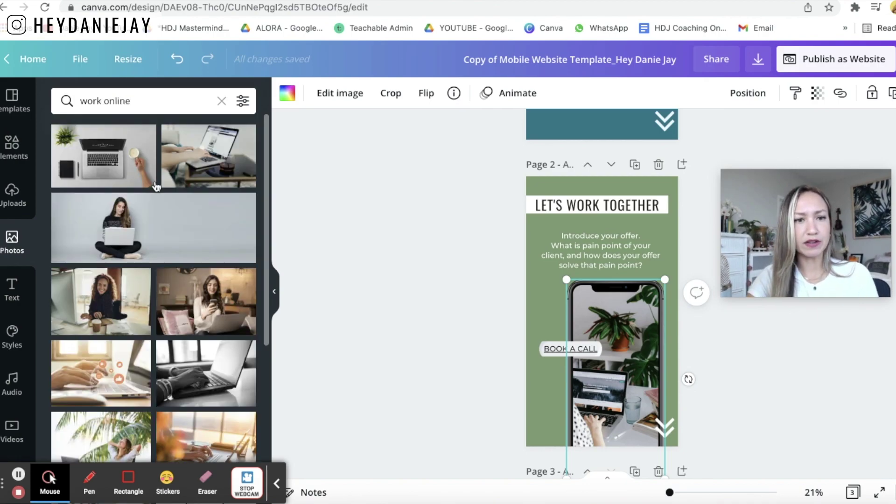
- Try laptop photos in the phone frame, keeping the hands-typing-on-laptop shot
scroll(125, 171, "down", 1)
left_click_drag(191, 132, 606, 345)
scroll(140, 234, "down", 2)
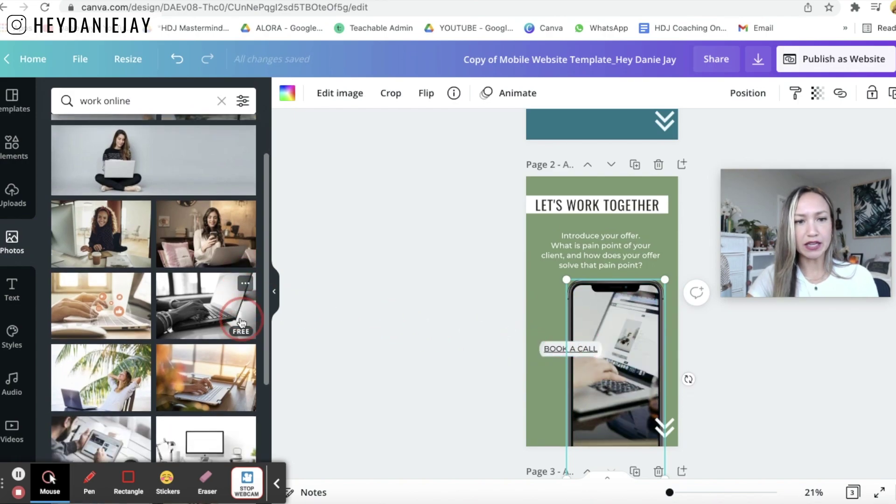
scroll(133, 229, "down", 3)
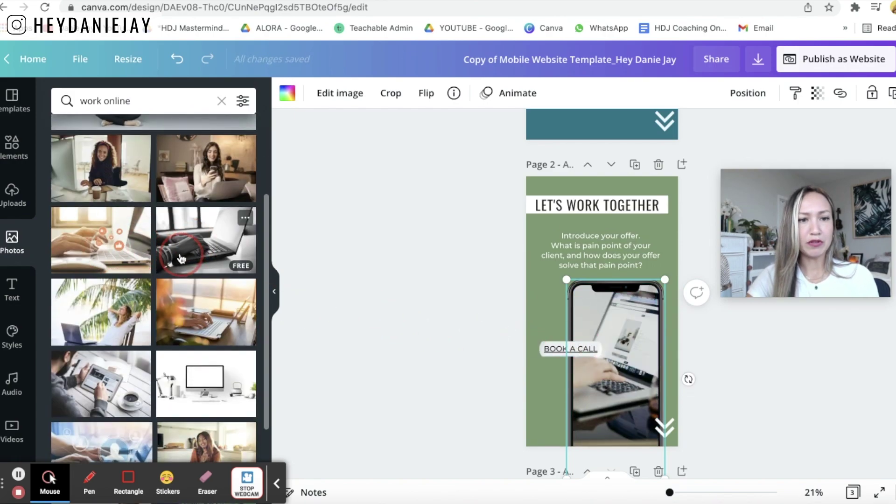
scroll(201, 289, "down", 2)
left_click(214, 307)
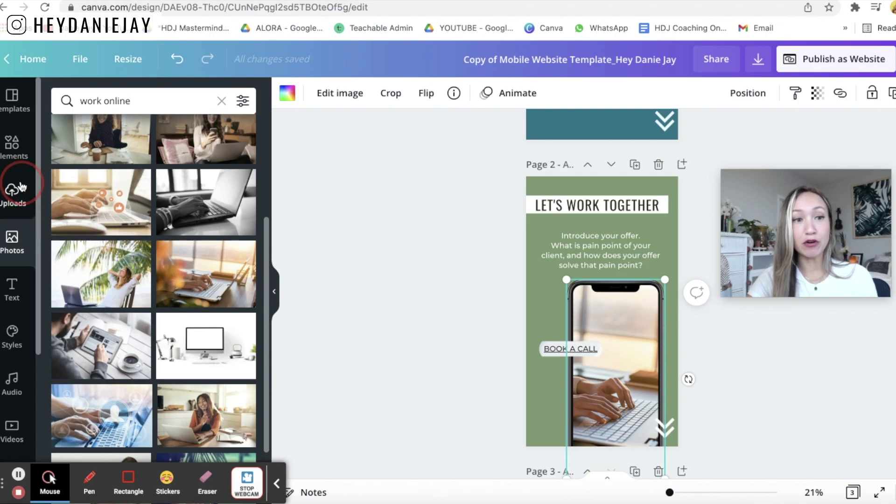
- Put the uploaded smiling portrait into page 2's phone frame, enlarged to fill it
left_click(24, 136)
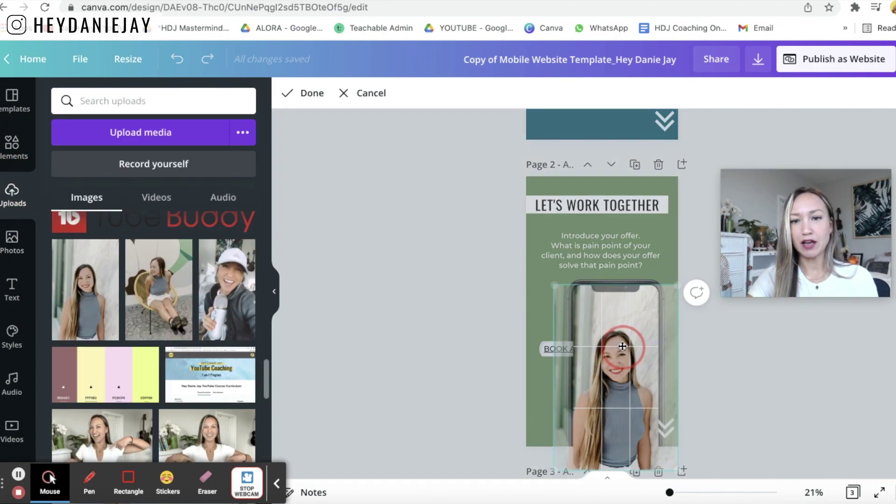
left_click_drag(677, 285, 694, 259)
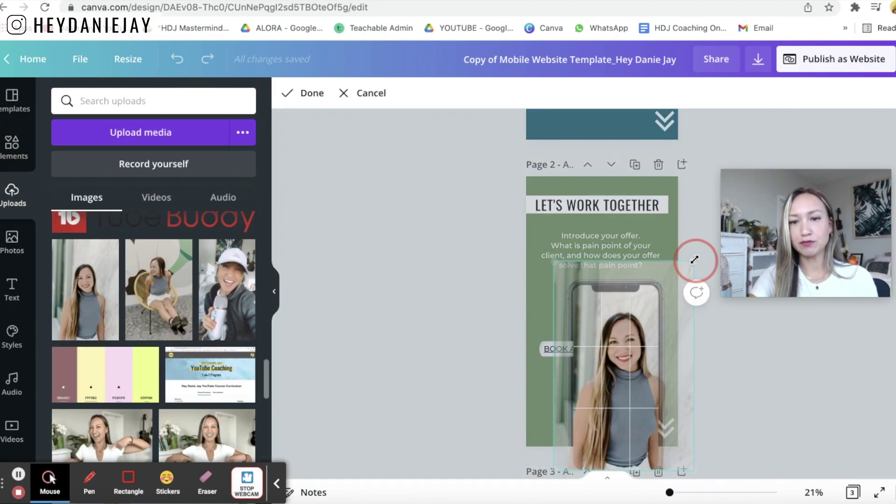
left_click(478, 381)
left_click(468, 375)
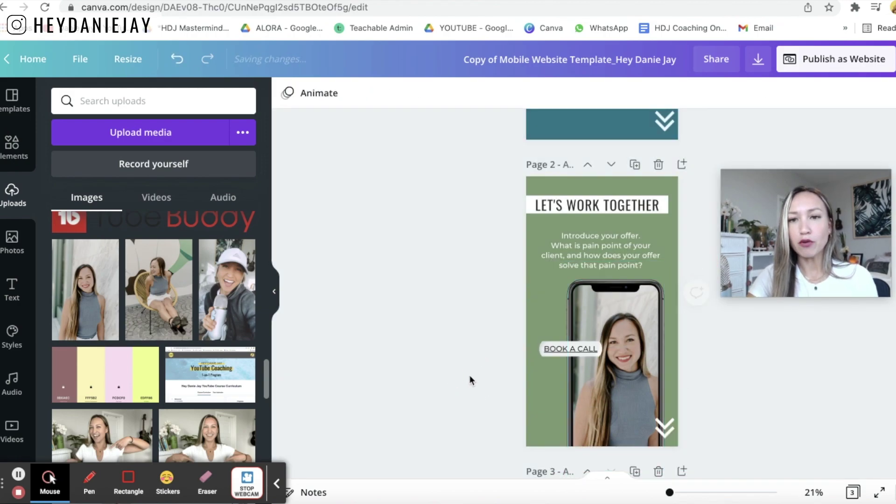
left_click(534, 293)
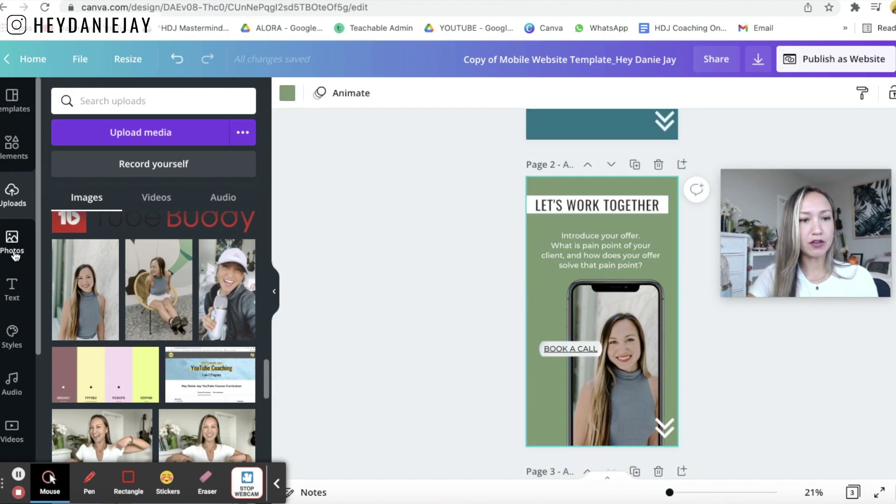
scroll(10, 201, "down", 3)
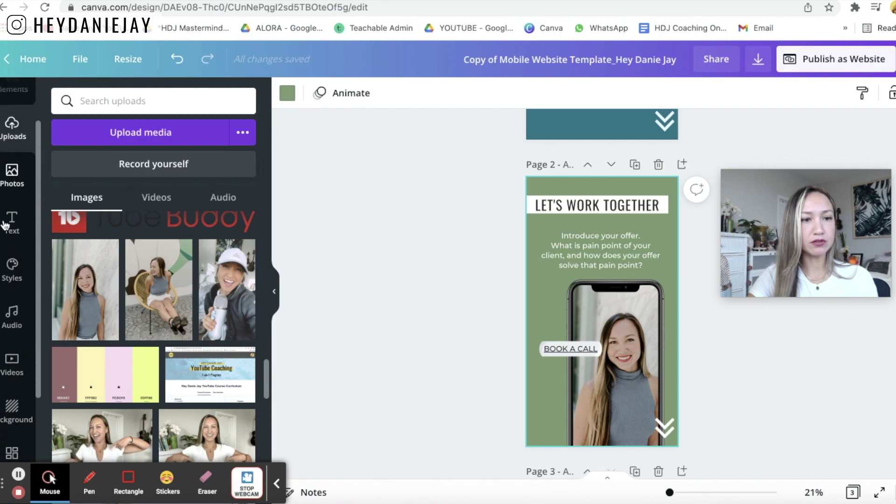
- Cycle Page 2 through Branding Guide Colors combinations until its background turns dark teal
left_click(13, 255)
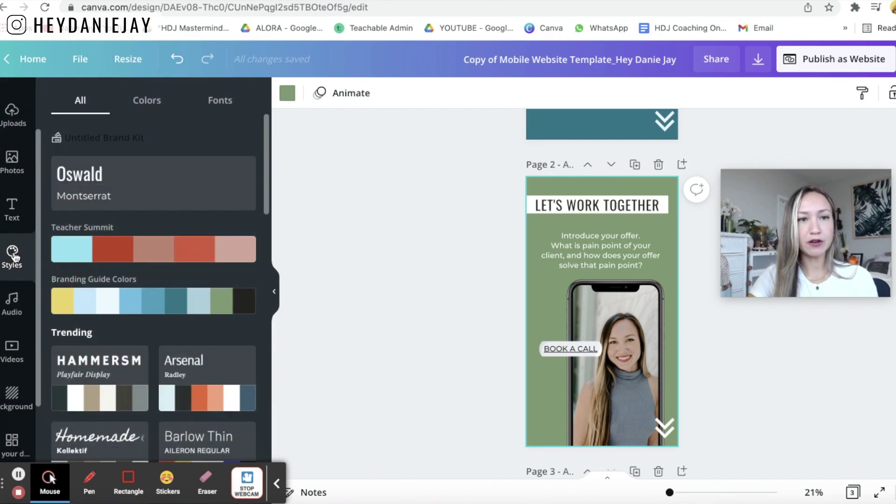
left_click(99, 294)
left_click(99, 299)
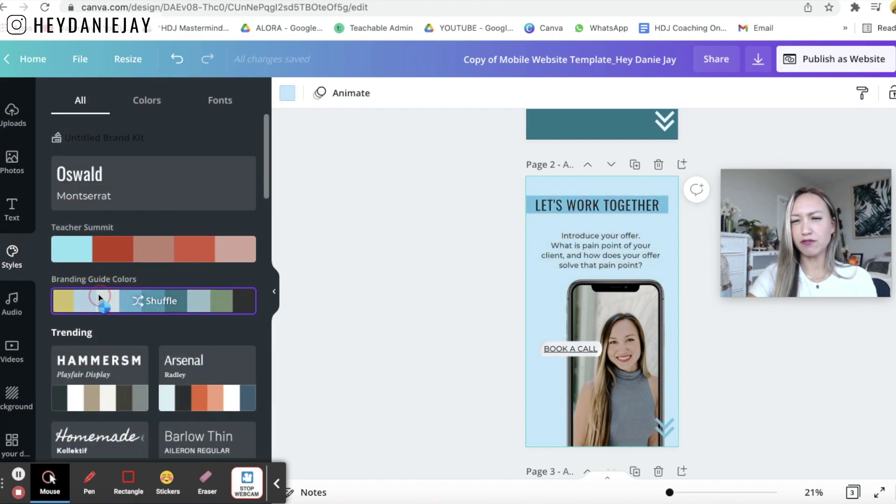
left_click(100, 299)
left_click(99, 298)
left_click(100, 298)
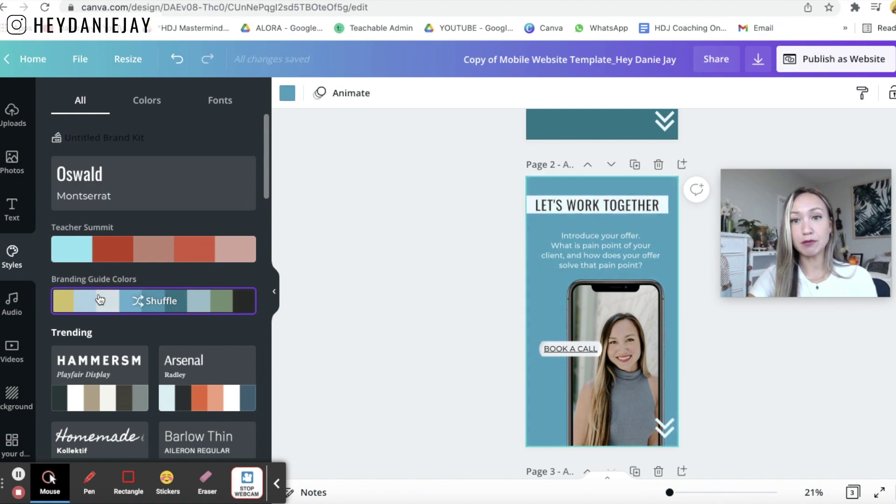
left_click(100, 299)
scroll(410, 322, "up", 5)
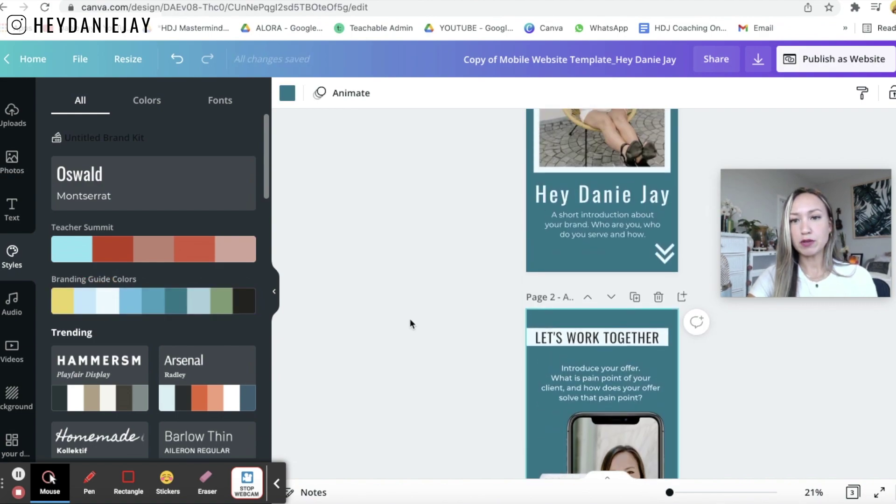
scroll(410, 321, "down", 5)
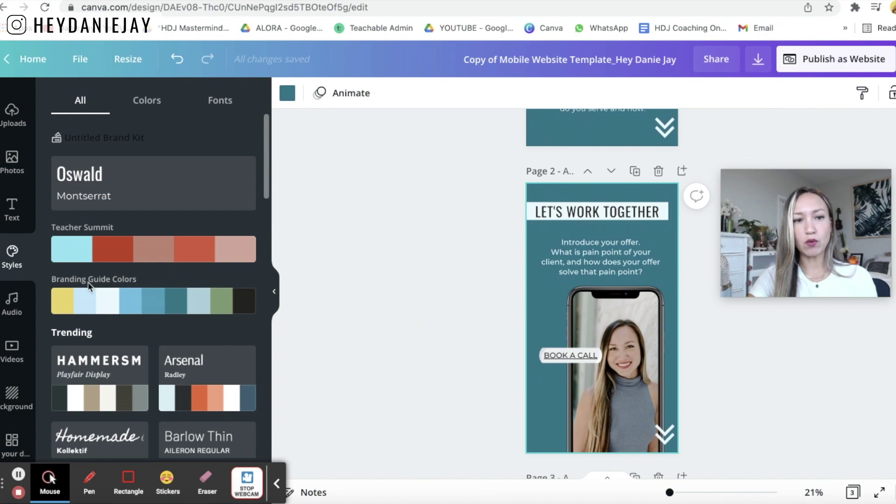
left_click(105, 303)
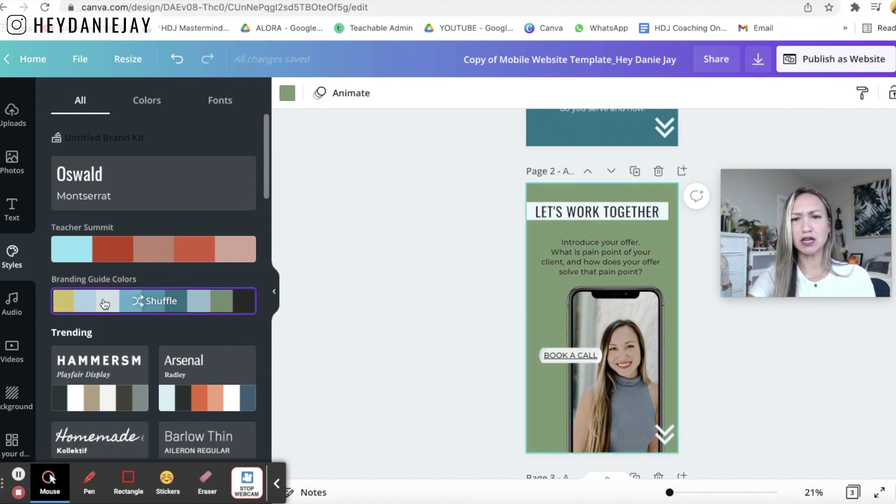
left_click(105, 303)
left_click(104, 304)
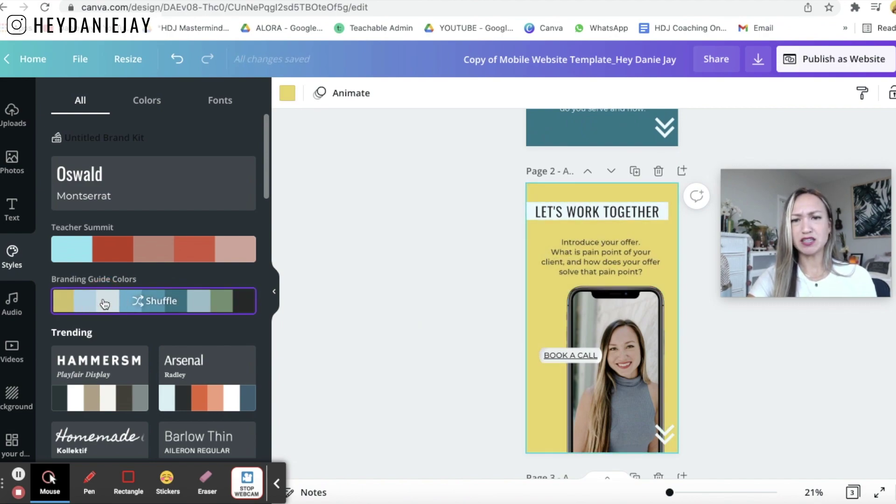
left_click(104, 303)
left_click(105, 304)
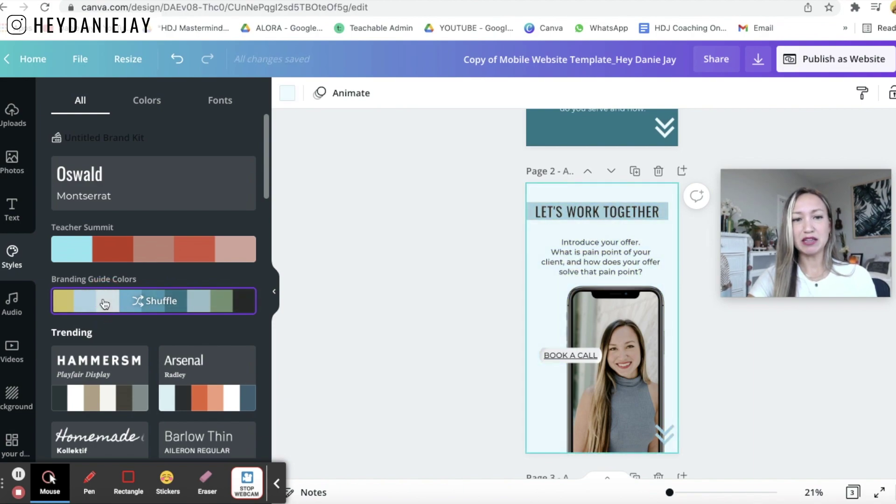
left_click(105, 303)
left_click(105, 303)
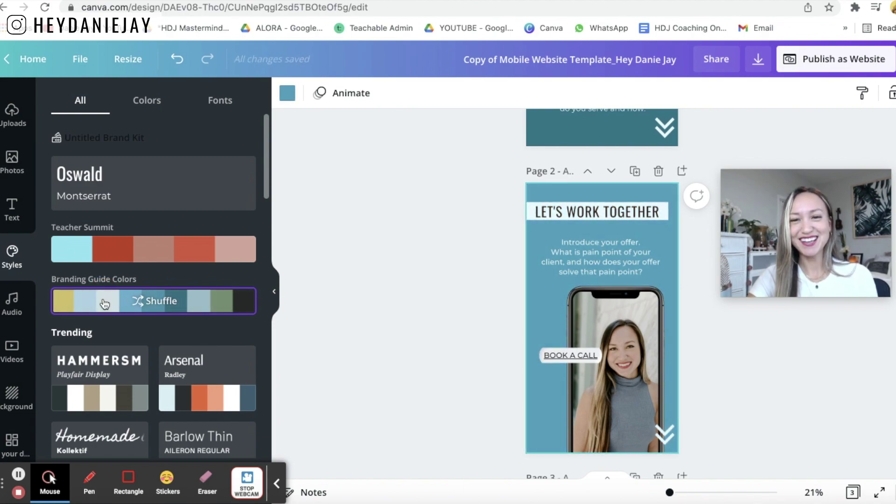
left_click(105, 303)
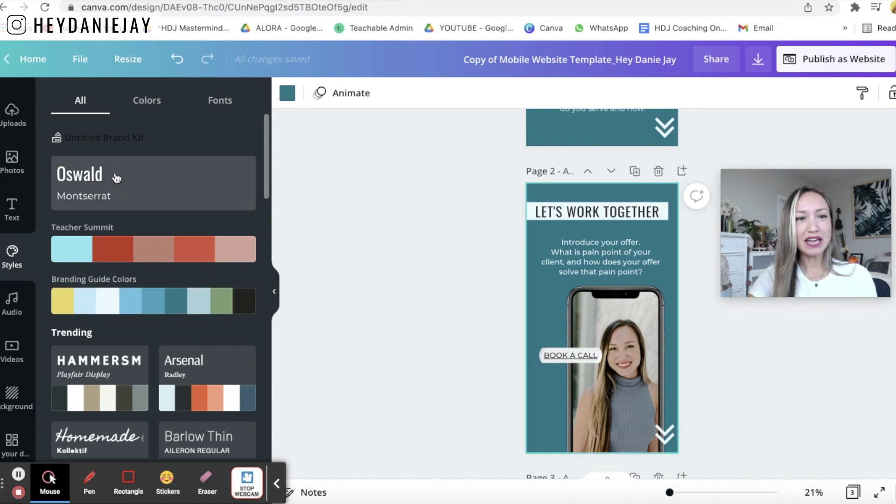
- Delete the stray blank box and the YouTube icon beside Watch My Latest Video
scroll(398, 278, "down", 7)
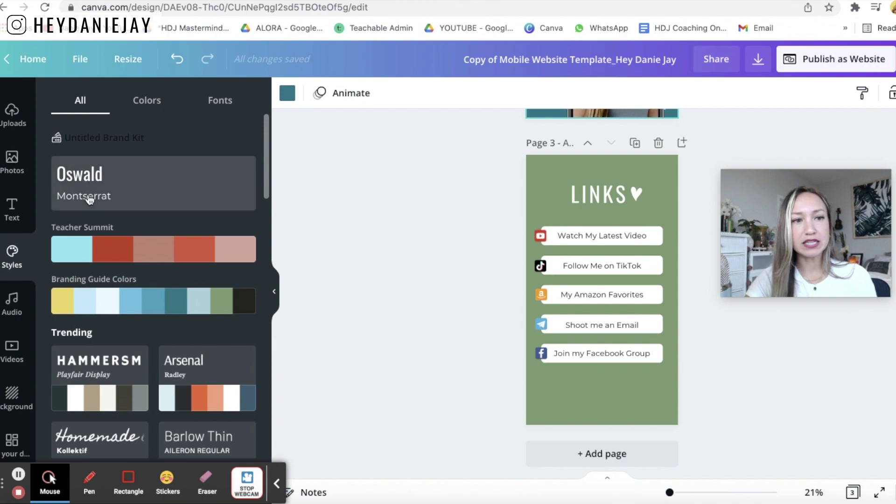
left_click(635, 355)
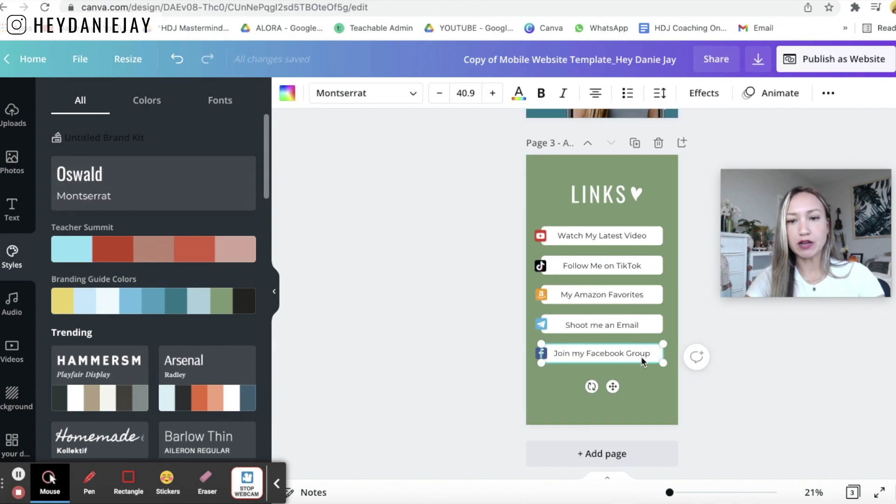
left_click_drag(642, 356, 632, 382)
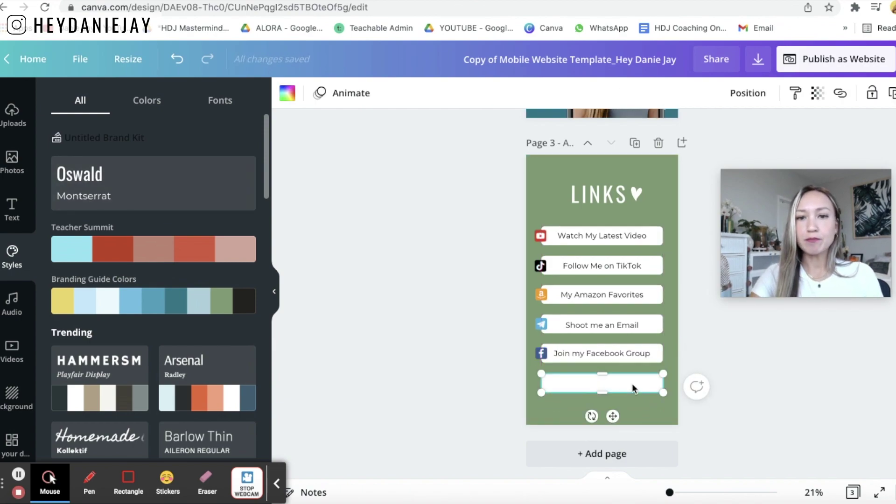
key("Delete")
left_click(540, 236)
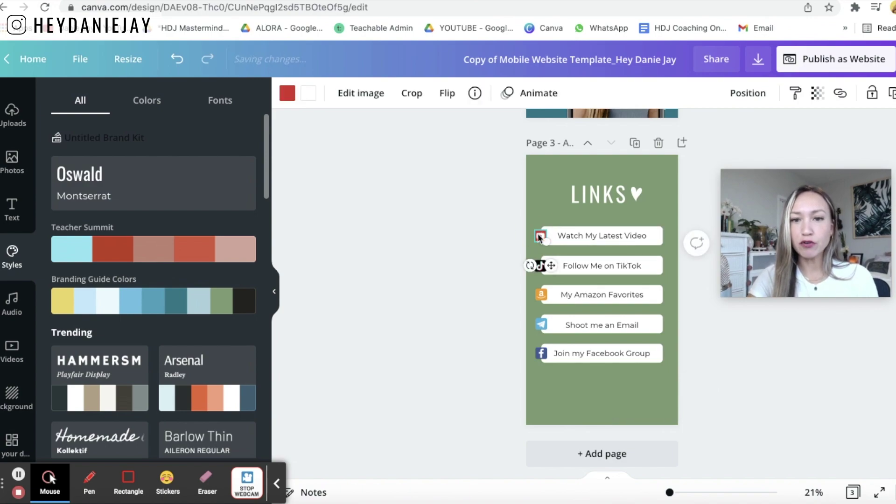
key("Delete")
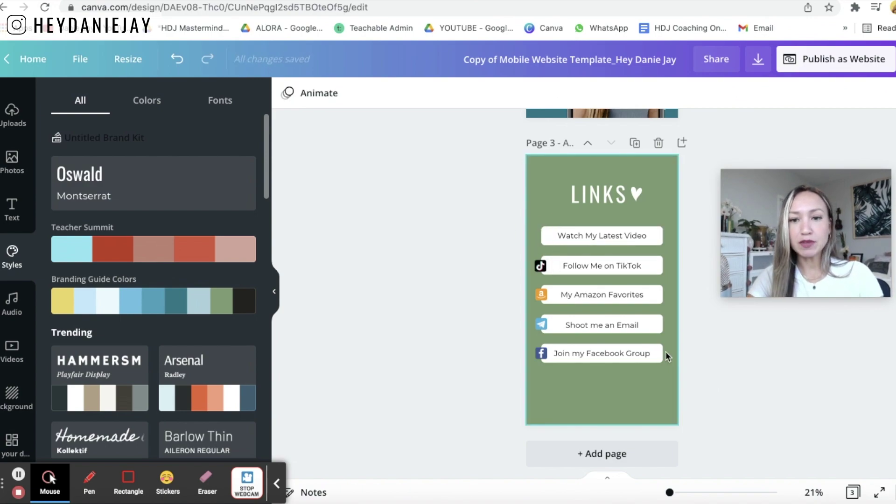
- Add a copy of Join my Facebook Group at the bottom and tidy up all six buttons evenly
left_click_drag(655, 376, 625, 388)
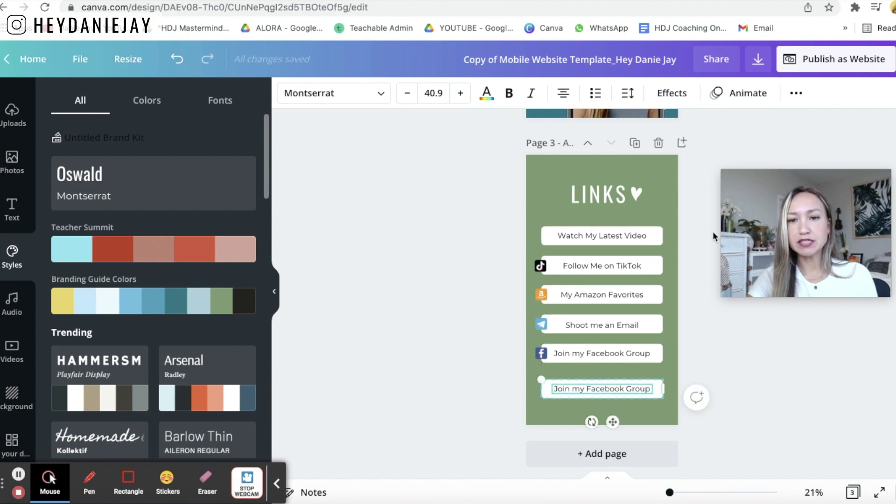
left_click_drag(682, 217, 687, 395)
left_click(690, 227)
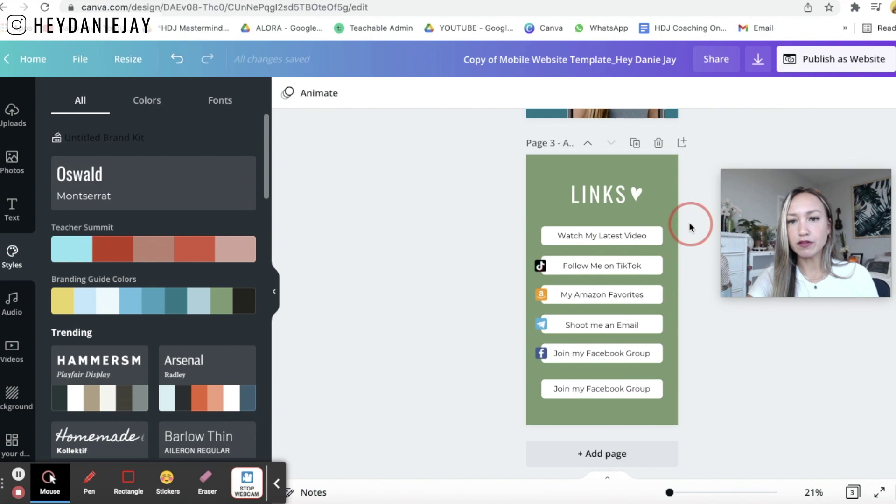
left_click_drag(663, 265, 659, 409)
left_click(769, 93)
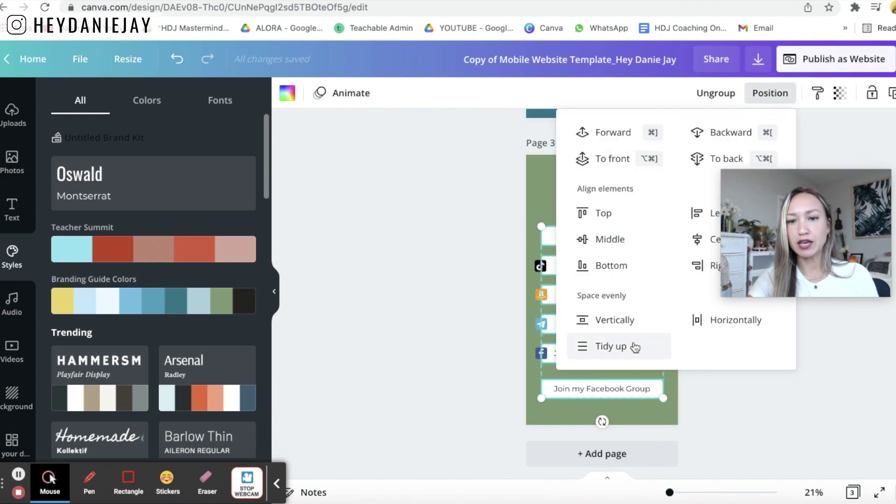
left_click(466, 322)
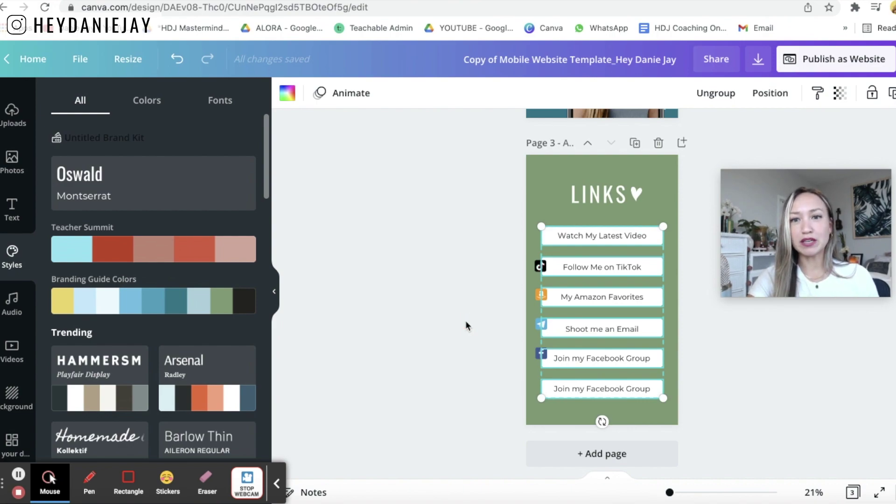
left_click(466, 320)
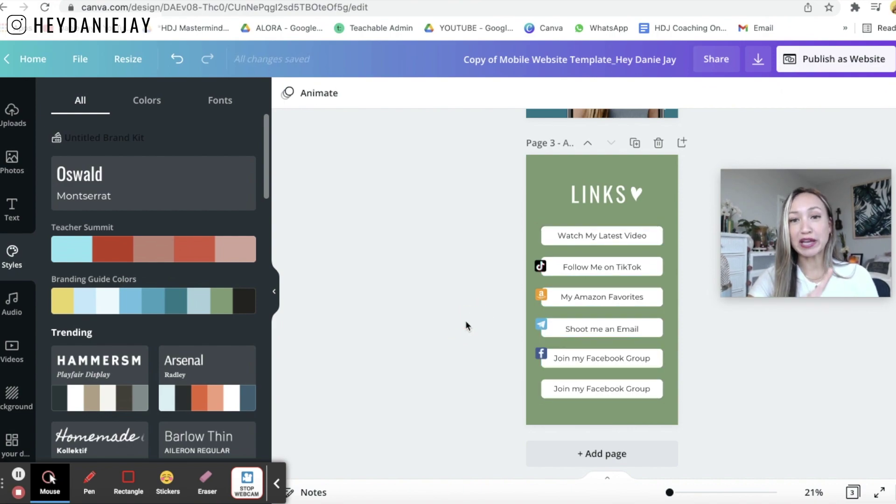
- Begin adding a link to the Watch My Latest Video text, then cancel without one
left_click(600, 236)
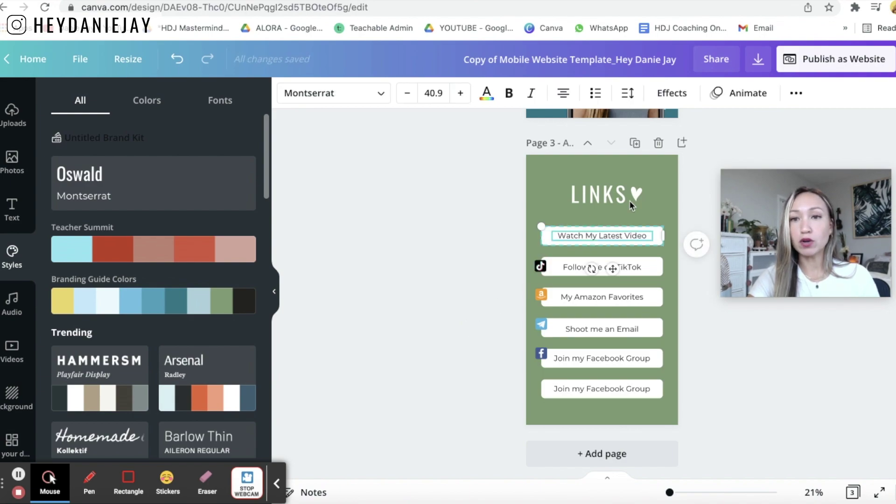
left_click(795, 95)
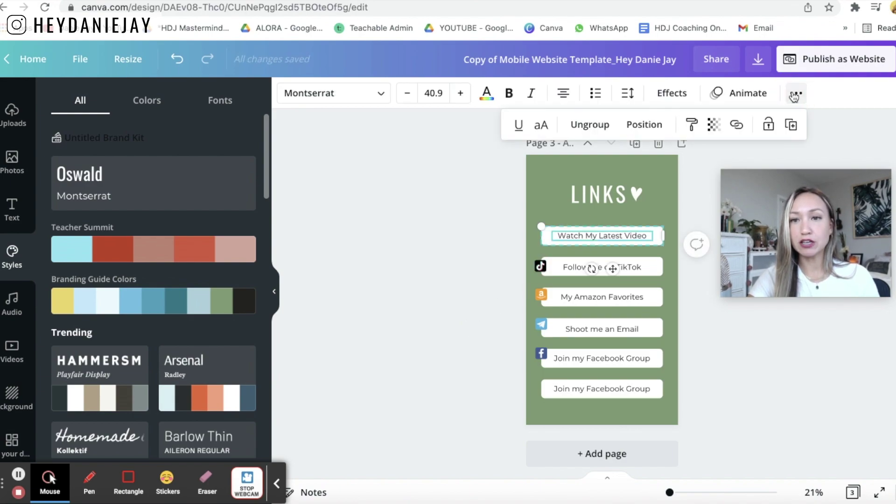
left_click(737, 127)
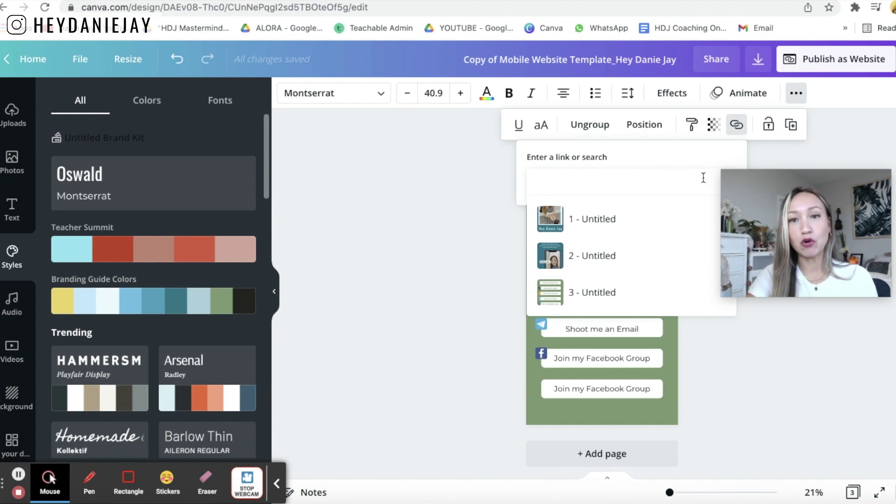
left_click(449, 220)
- Recolour the LINKS page background teal using the Branding Guide Colors palette
scroll(449, 219, "up", 1)
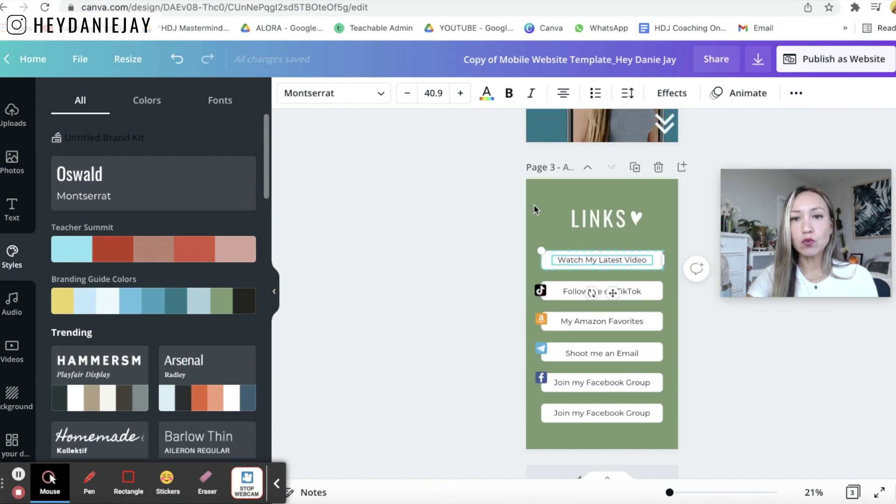
left_click(557, 207)
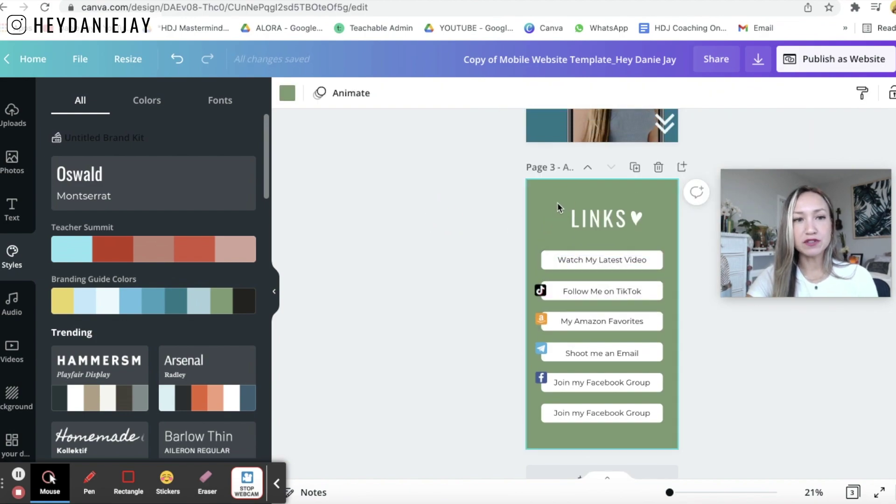
left_click(123, 308)
left_click(123, 308)
scroll(449, 327, "down", 1)
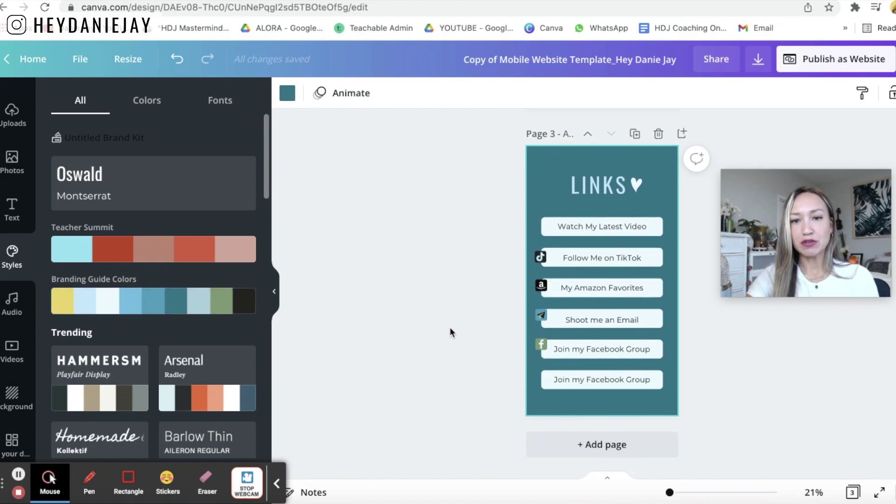
scroll(450, 327, "up", 1)
scroll(450, 332, "up", 10)
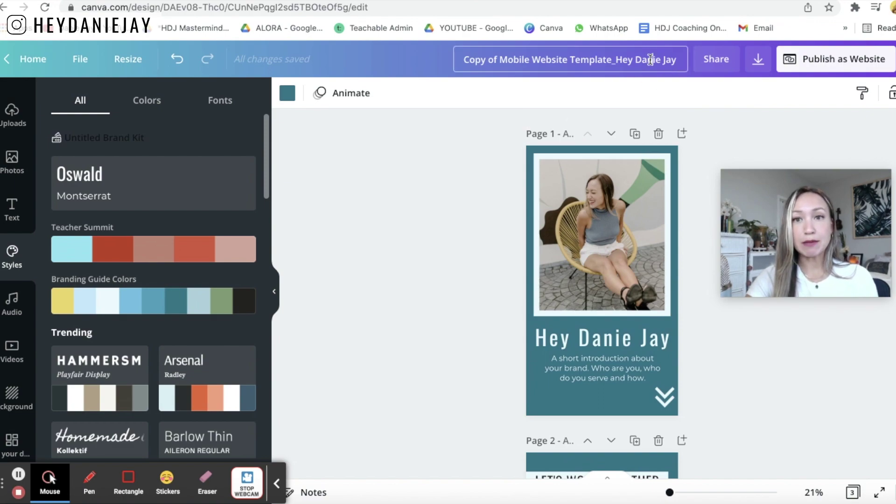
- Retitle the design 'Hey Danie Jay Links', fixing a typo before confirming
left_click(453, 58)
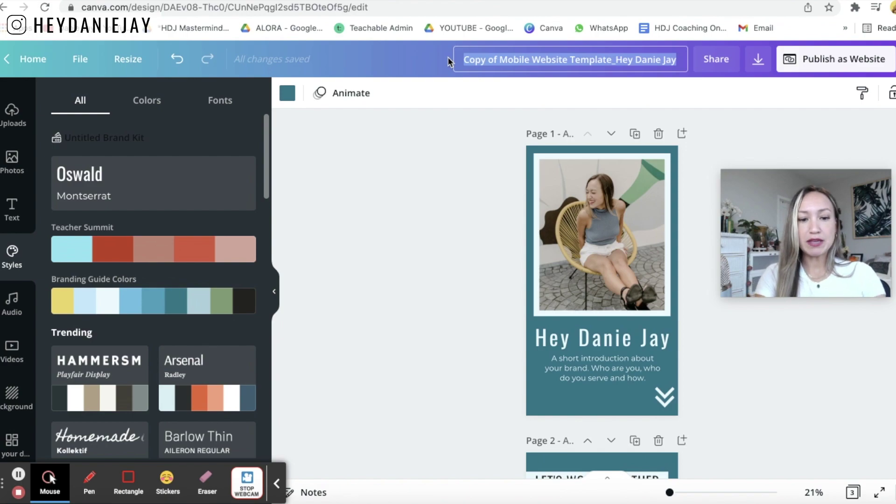
type("Hey Danie Jay L")
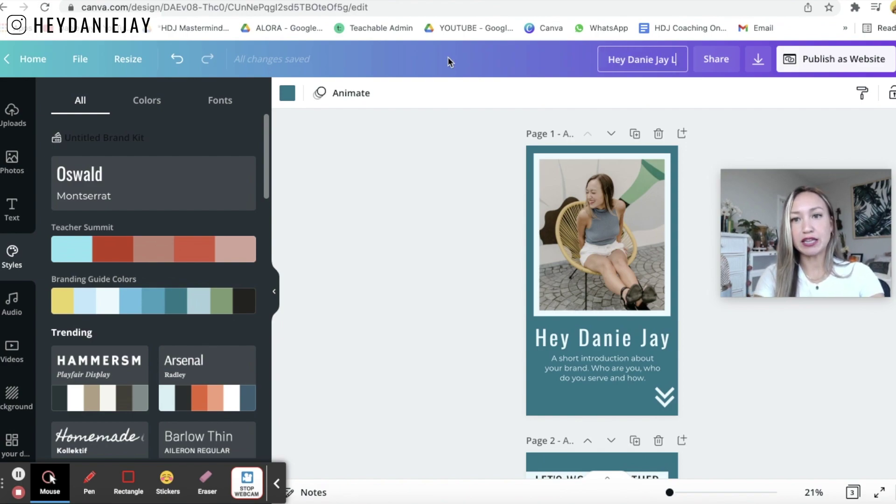
type("inks")
key("BackSpace")
key("BackSpace")
key("BackSpace")
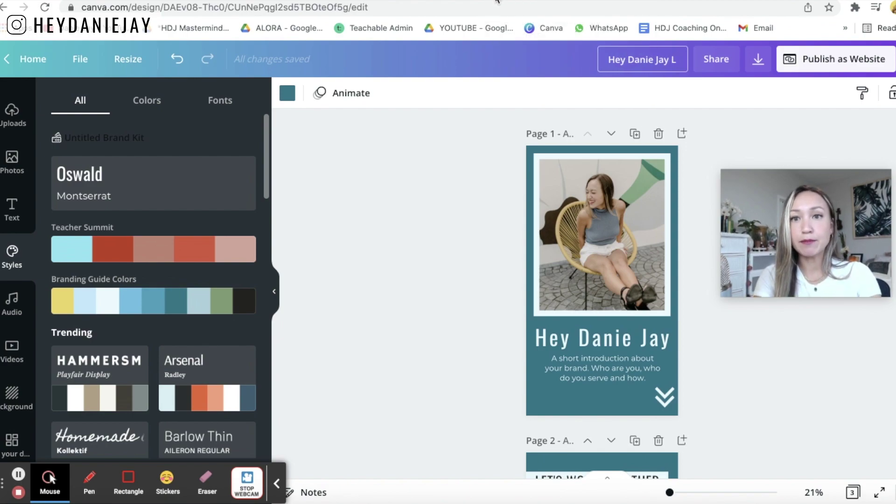
left_click(391, 192)
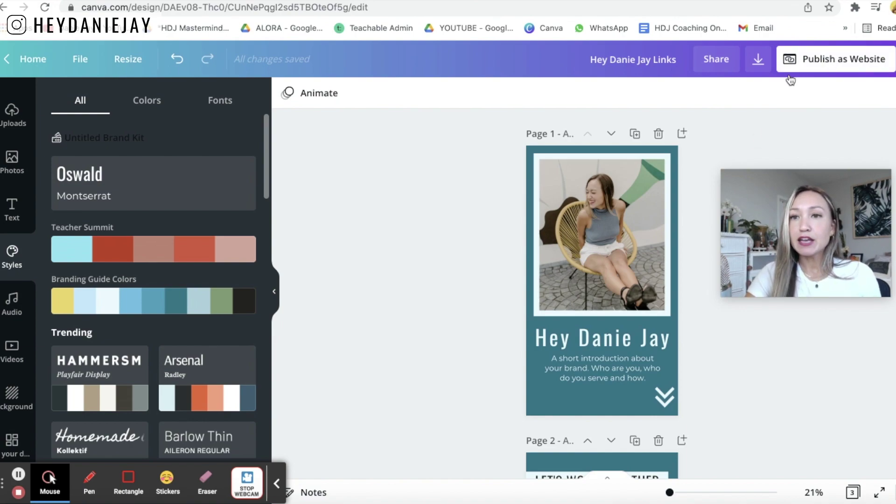
- Start publishing as a website and set the web style to Scrolling
left_click(845, 69)
left_click_drag(828, 193, 426, 173)
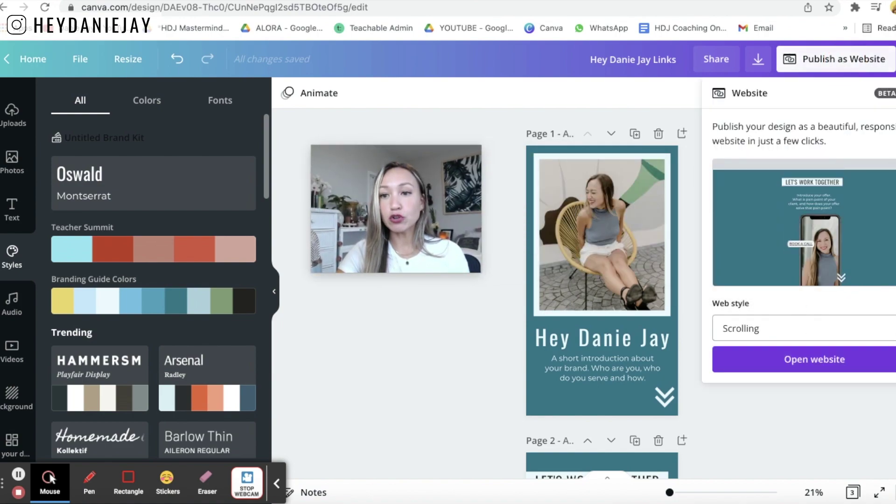
left_click(810, 326)
left_click(856, 340)
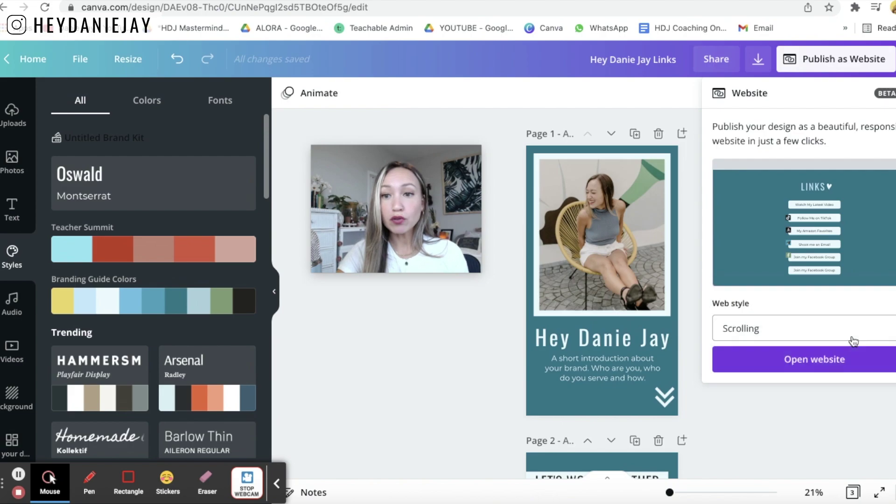
- Open the published site, scroll its sections, return to the intro, and select its URL
left_click(845, 364)
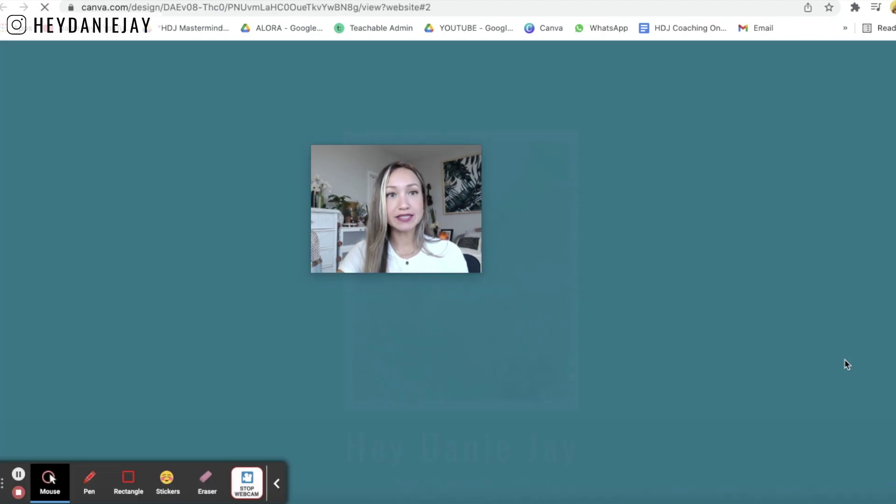
mouse_move(416, 242)
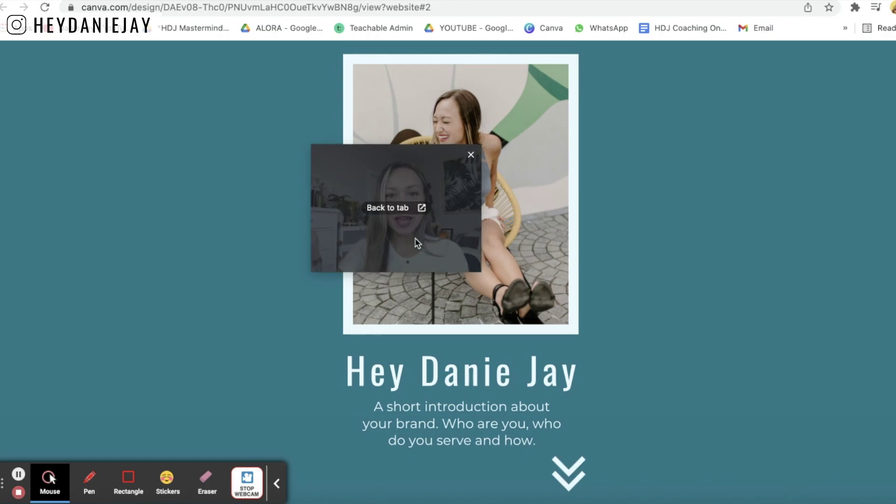
left_click_drag(416, 242, 850, 196)
scroll(561, 392, "down", 7)
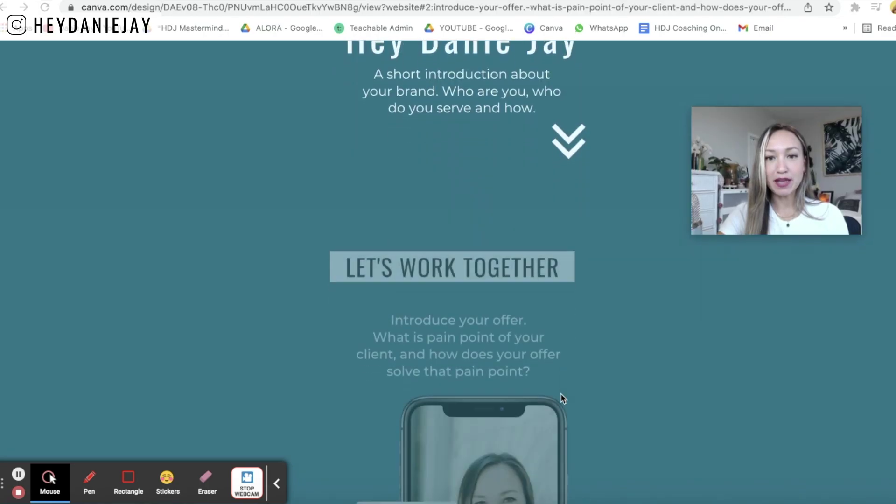
scroll(561, 393, "down", 10)
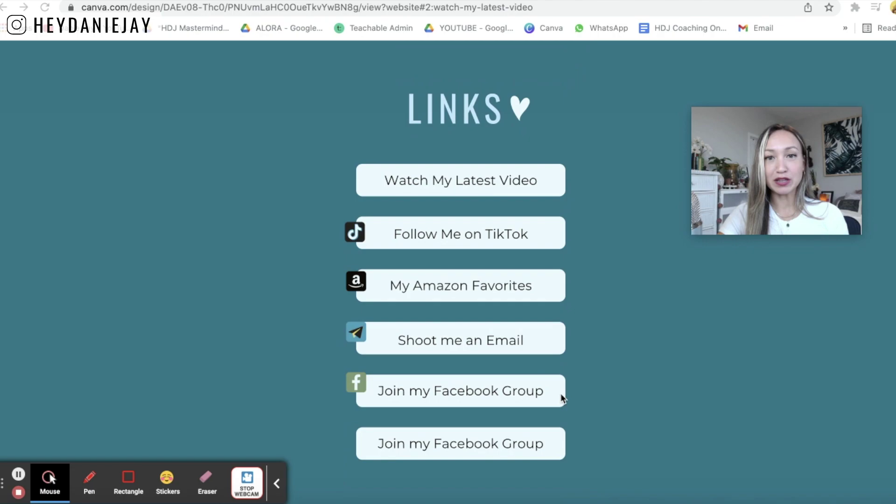
left_click(561, 393)
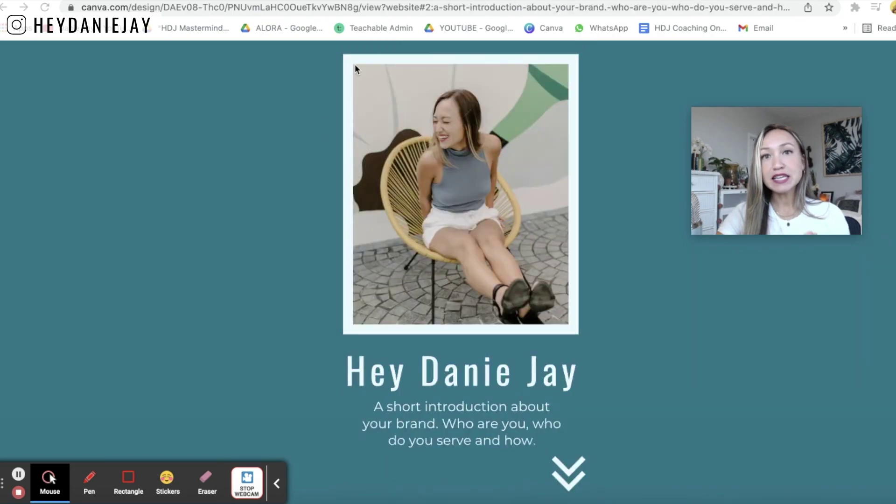
left_click(382, 6)
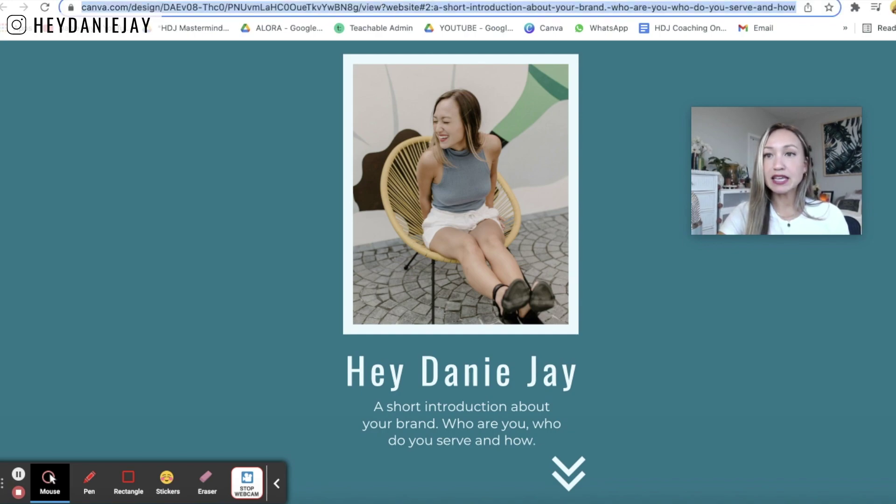
- In a new tab on bitly.com, create a short link from the pasted website URL
key("ctrl+t")
type("bitl")
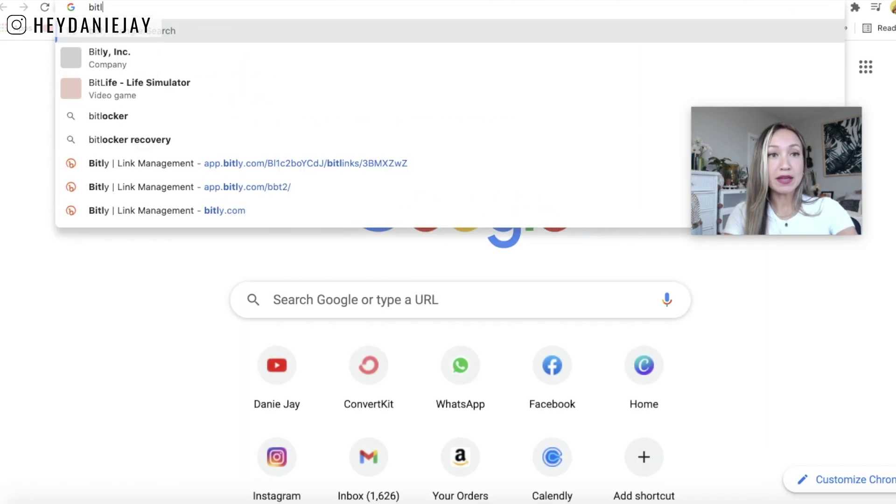
key("BackSpace")
left_click(418, 133)
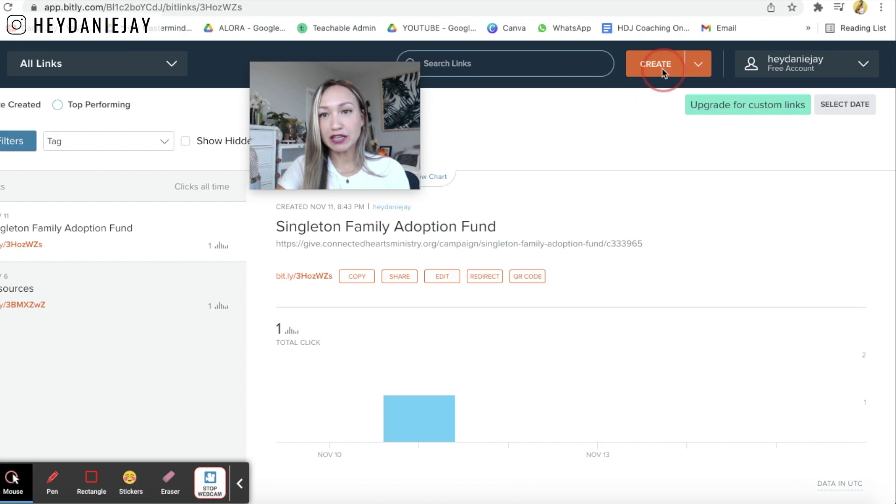
left_click(662, 68)
type("https://www.canva.com/design/DAEv08-Thc0/PNUvmLaHC0OueTkvYwBN8g/view?website#2:a-short-introduction-about-your-brand.-who-are-you-who-do-you-serve-and-how.")
type("https://www.canva.com/design/DAEv08-Thc0/PNUvmLaHC0OueTkvYwBN8g/view?website#2:a-short-introduction-about-your-brand.-who-are-you-who-do-you-serve-and-how.")
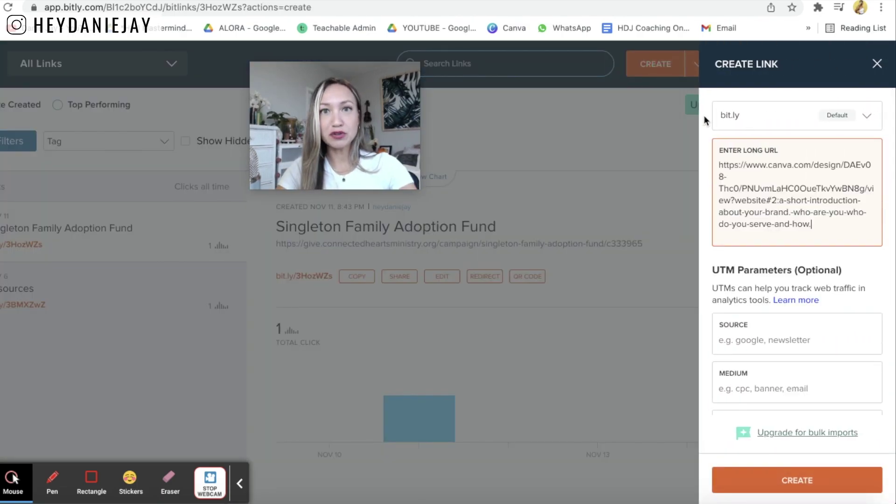
scroll(836, 306, "down", 5)
left_click(808, 481)
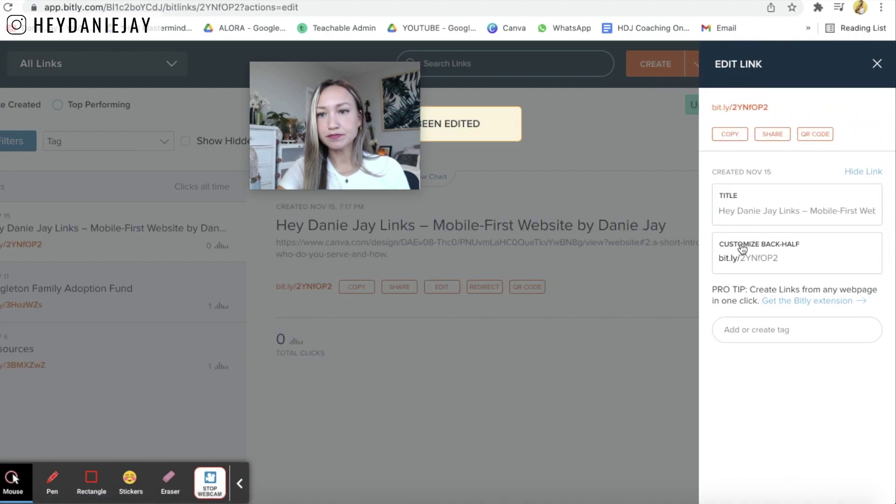
- Retitle the short link 'Instagram Links Example' and save it
triple_click(765, 208)
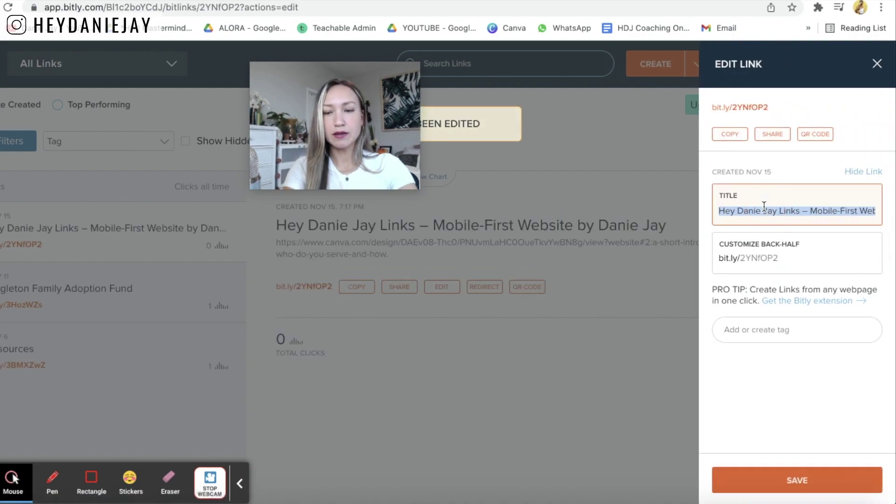
type("Instagram Links Exam")
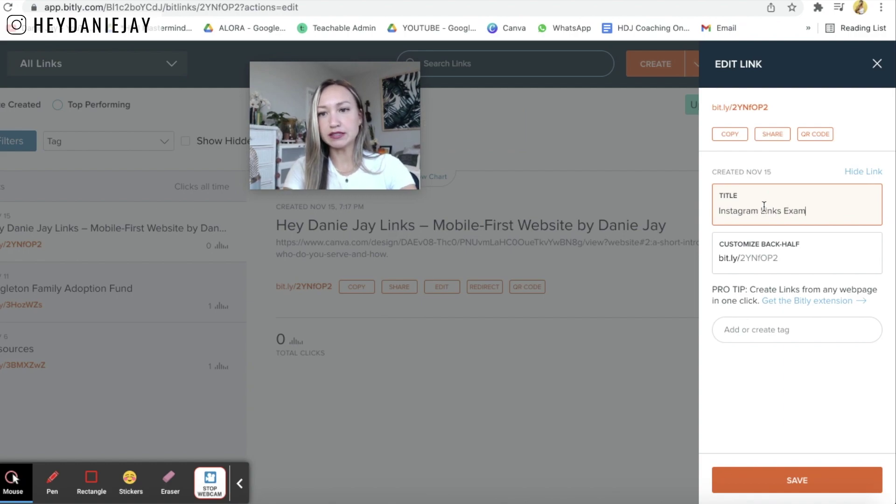
type("ple")
left_click(806, 480)
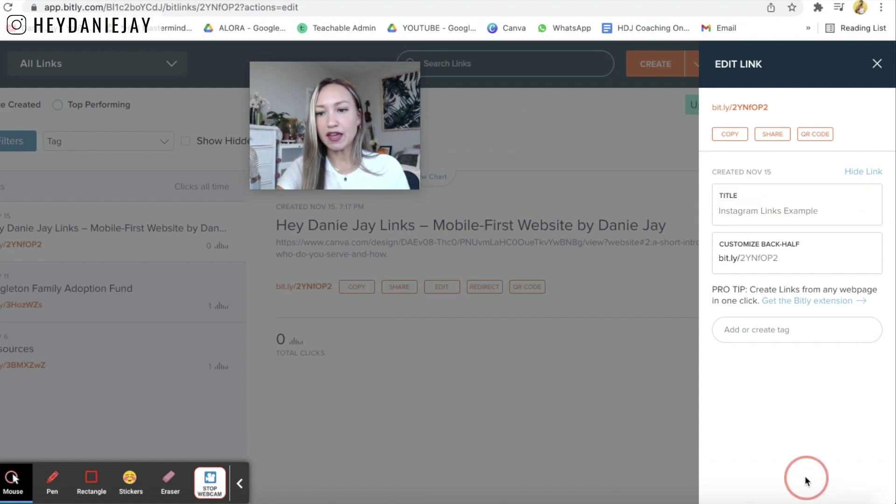
- Close Bitly's Edit Link panel by clicking outside it
left_click(540, 410)
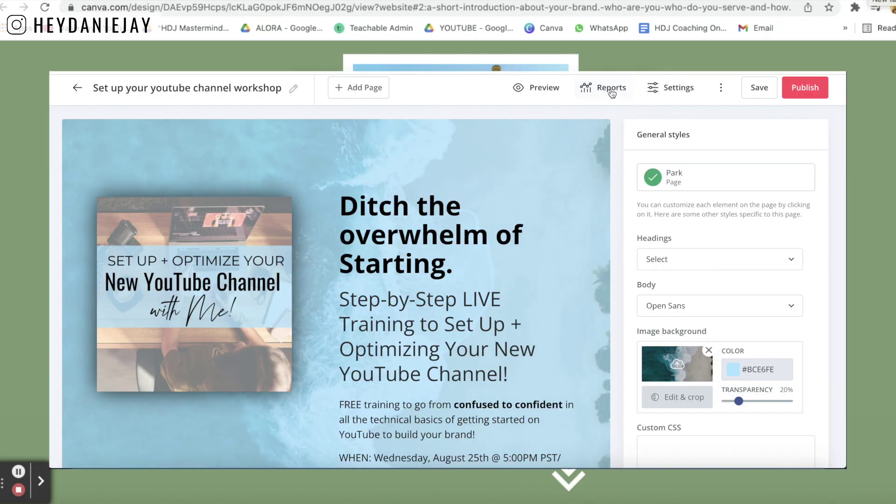
- View the workshop page's Reports: 216 visitors, 99 subscribers, 45.83% conversion, plus top referrers
left_click(608, 90)
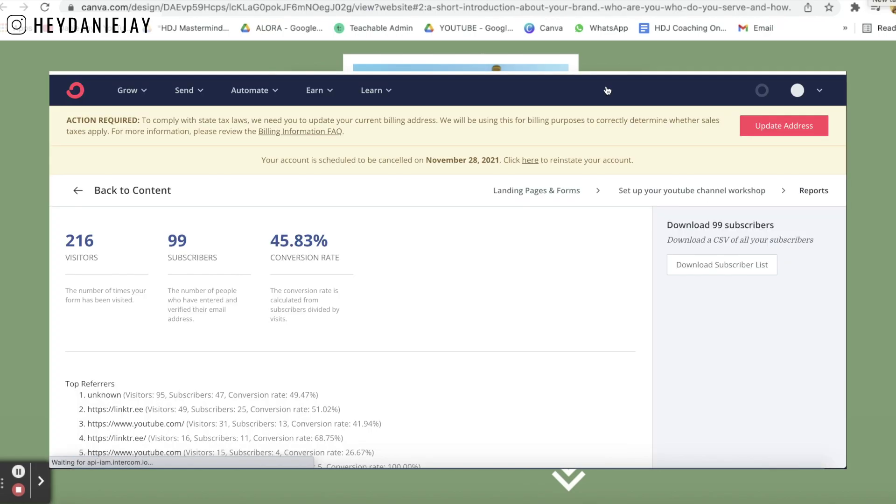
scroll(478, 254, "down", 3)
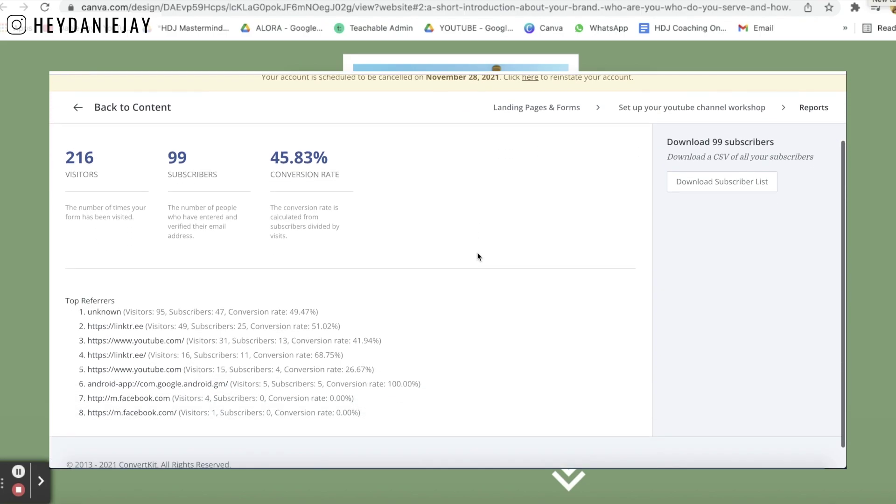